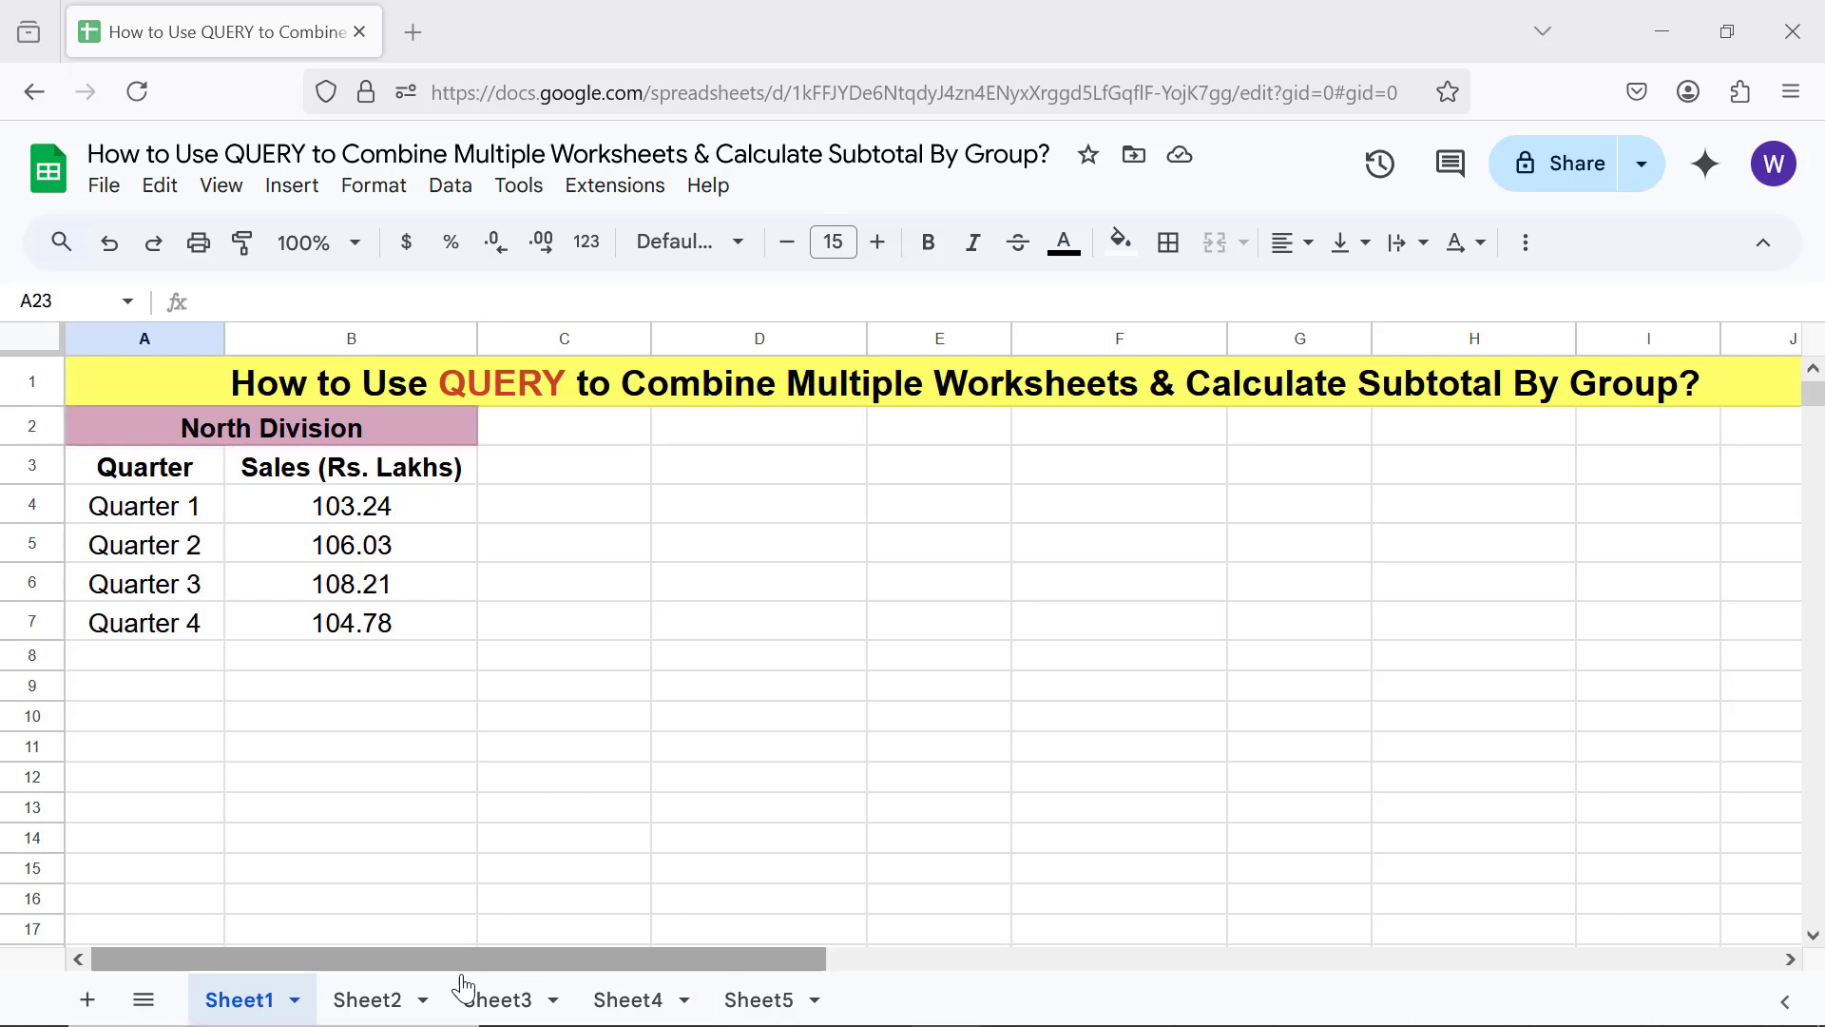
Review the division sales tables on Sheet2, Sheet3 and Sheet4, ending on the blank Sheet5.
left_click(373, 1004)
left_click(496, 998)
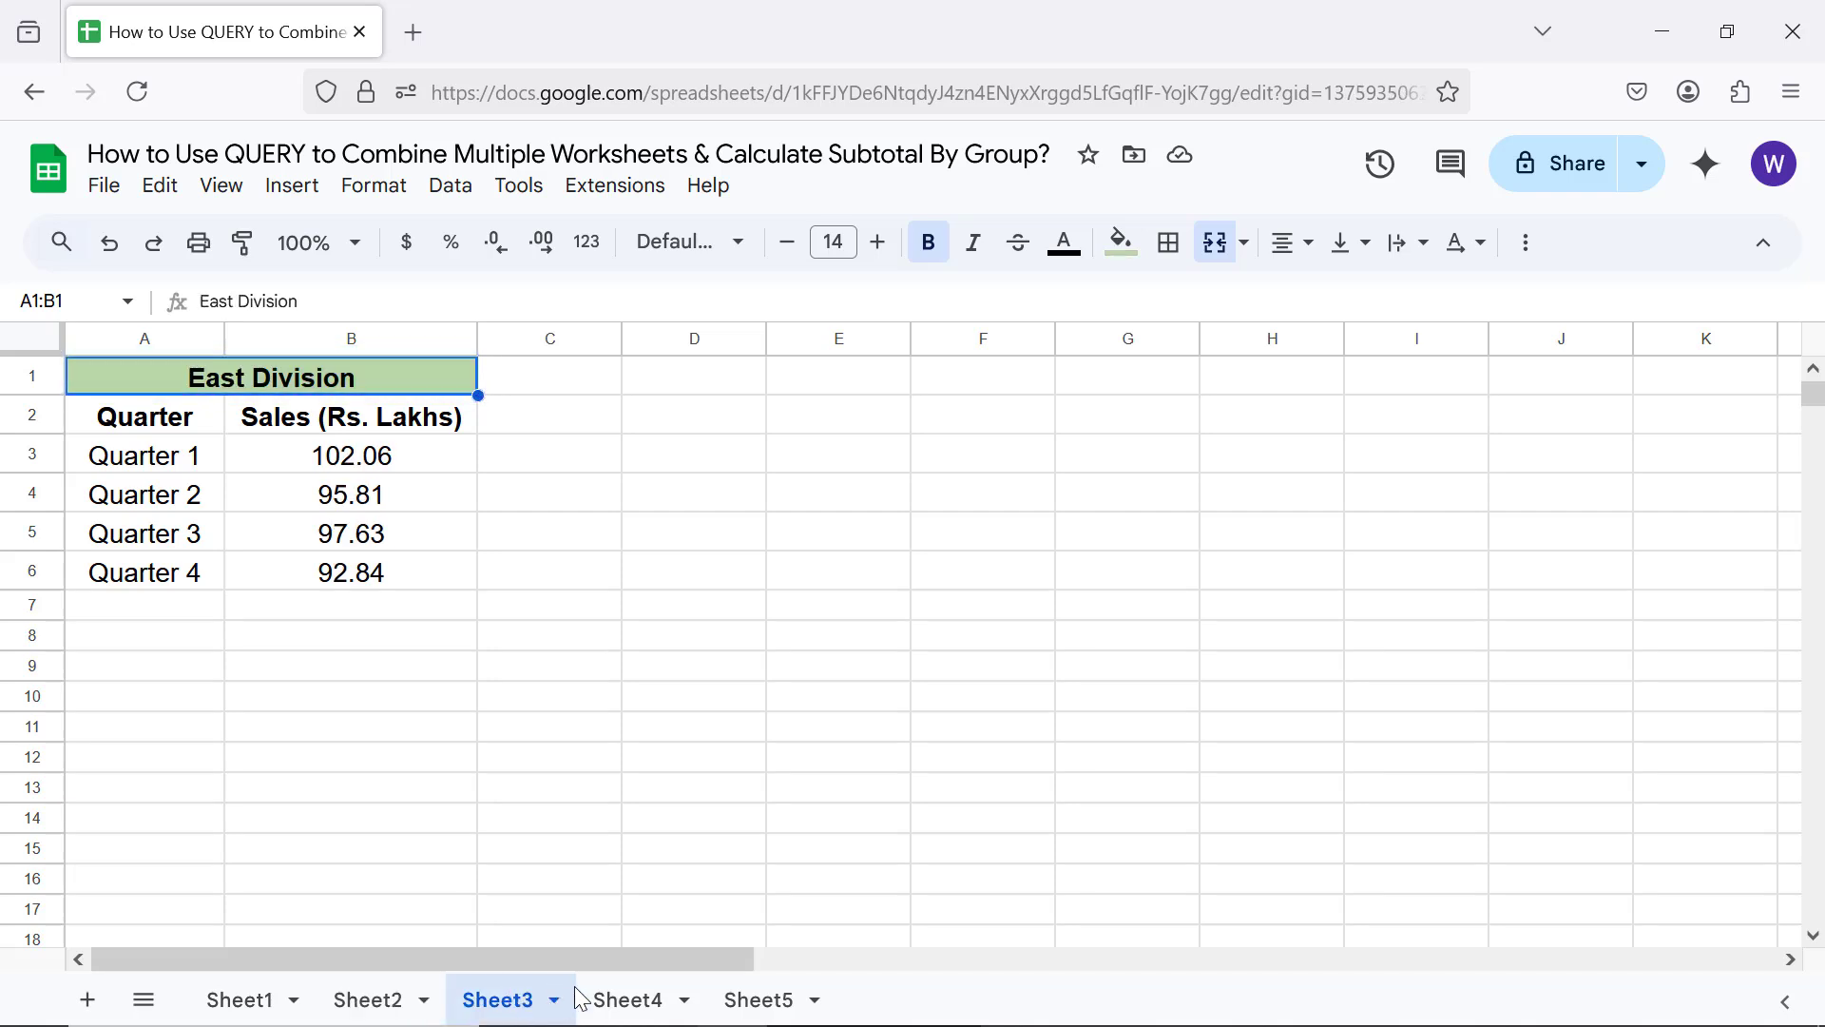
left_click(637, 1000)
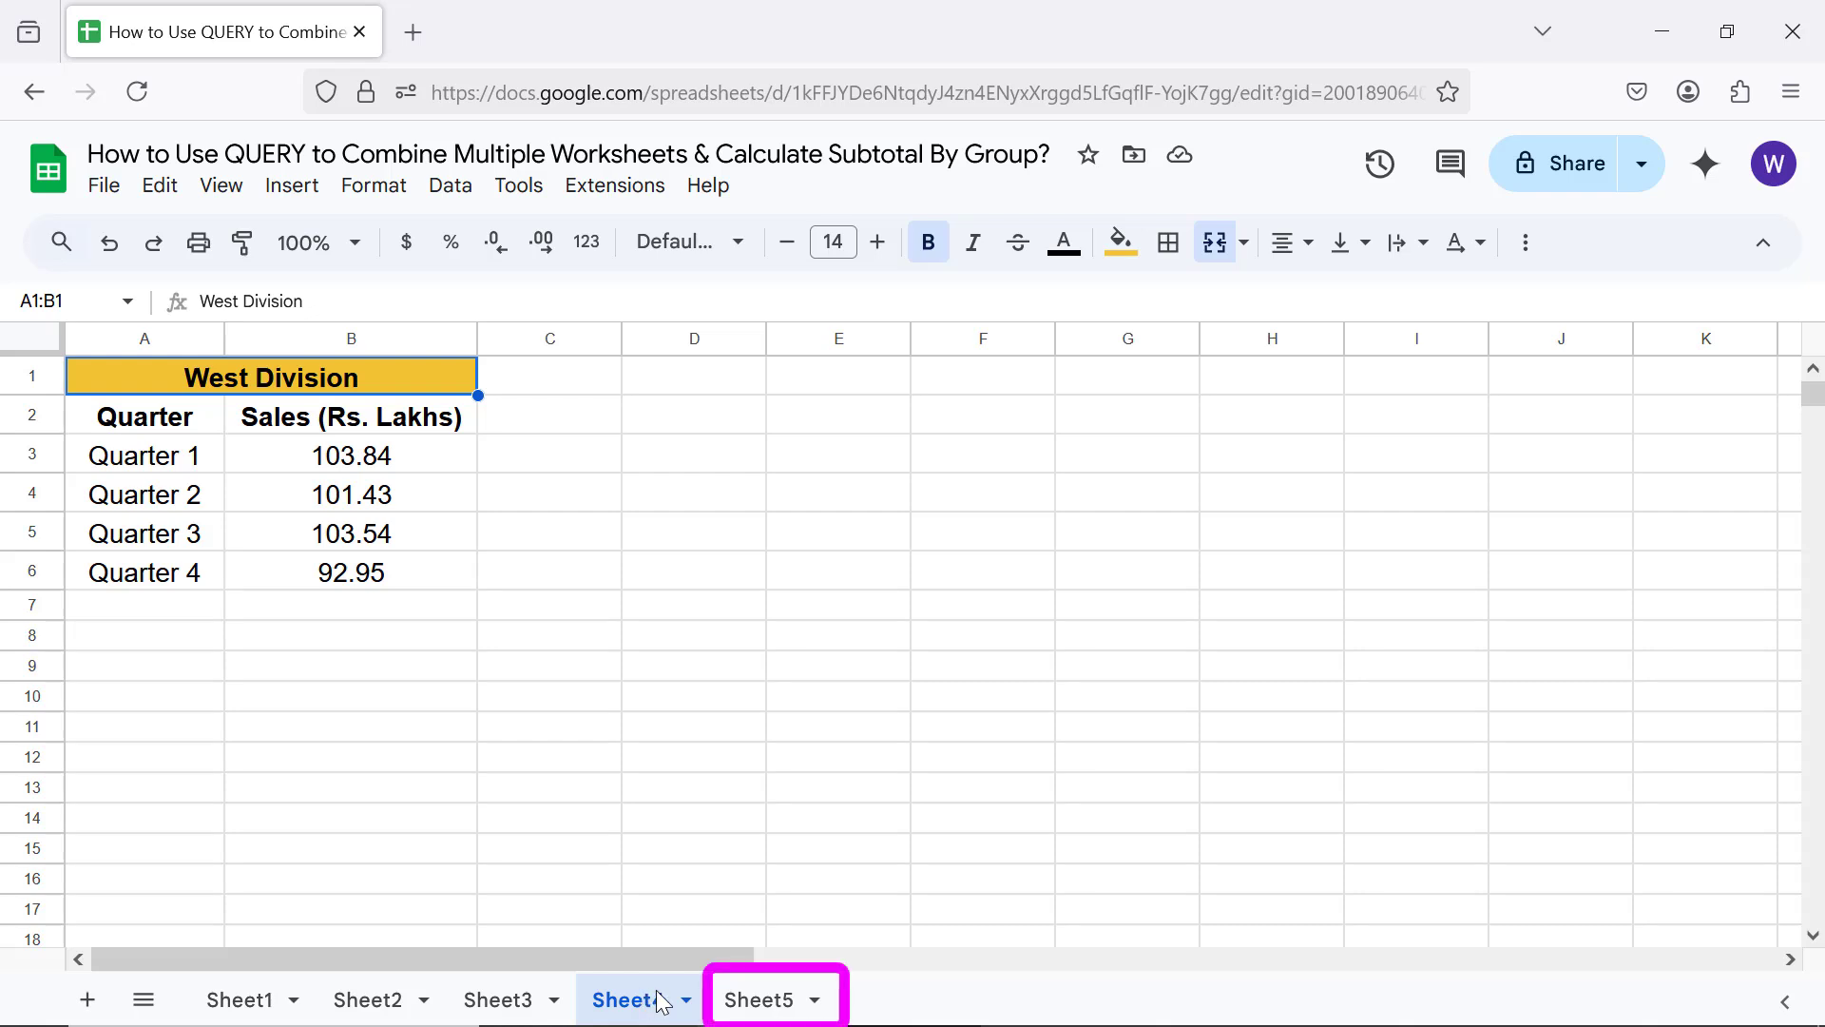
left_click(753, 998)
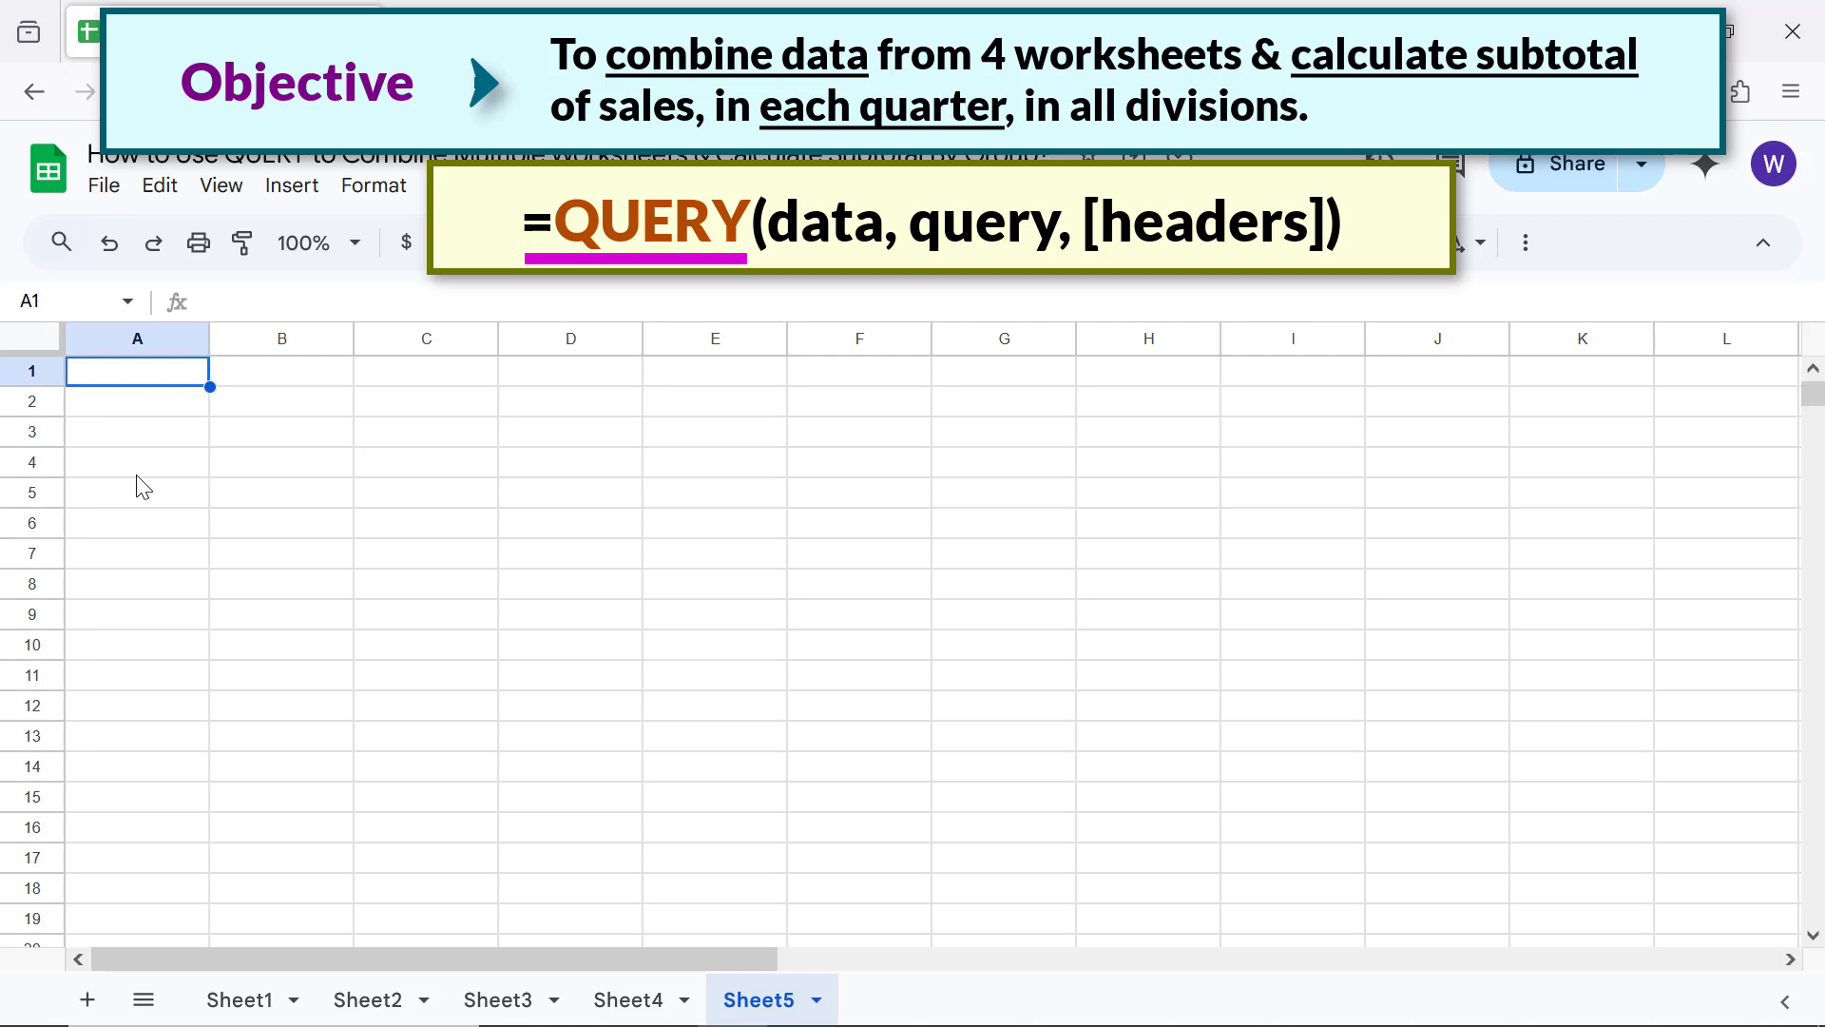
Start a QUERY formula in cell A1 of Sheet5 whose curly-brace data array begins with Sheet1!A3:B7, followed by a semicolon.
type("=que")
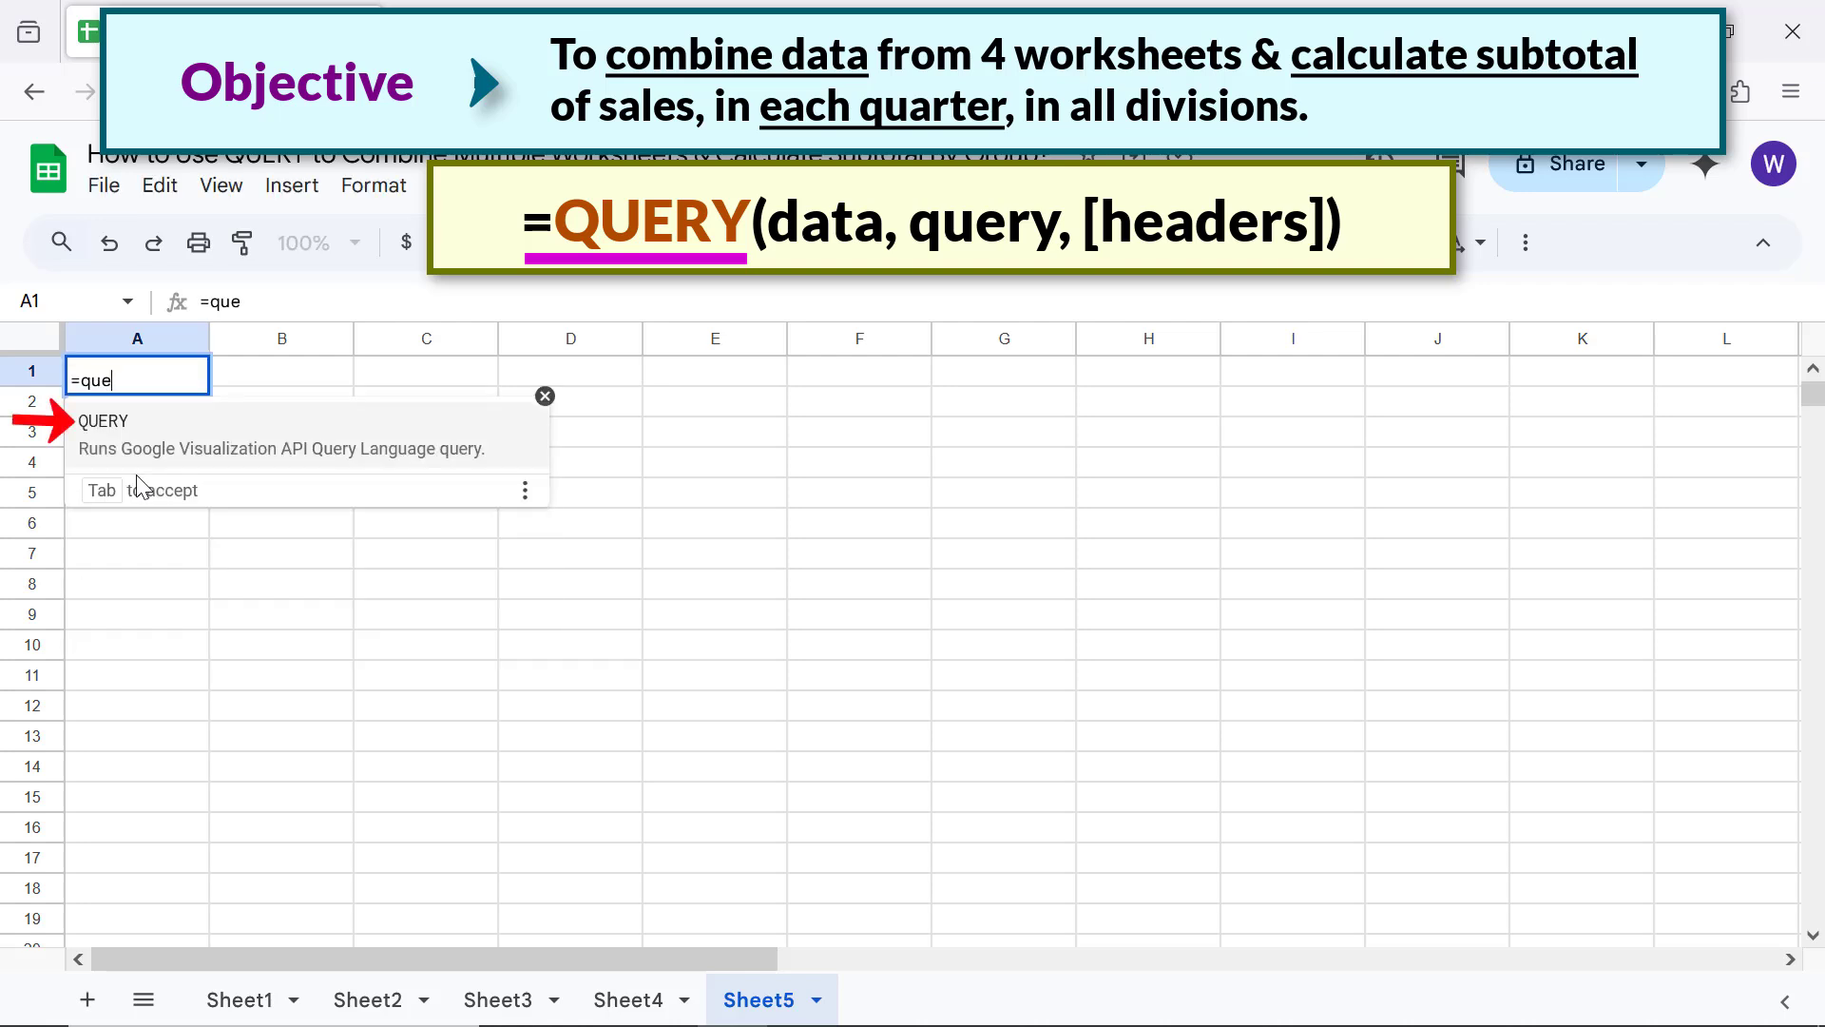
left_click(107, 425)
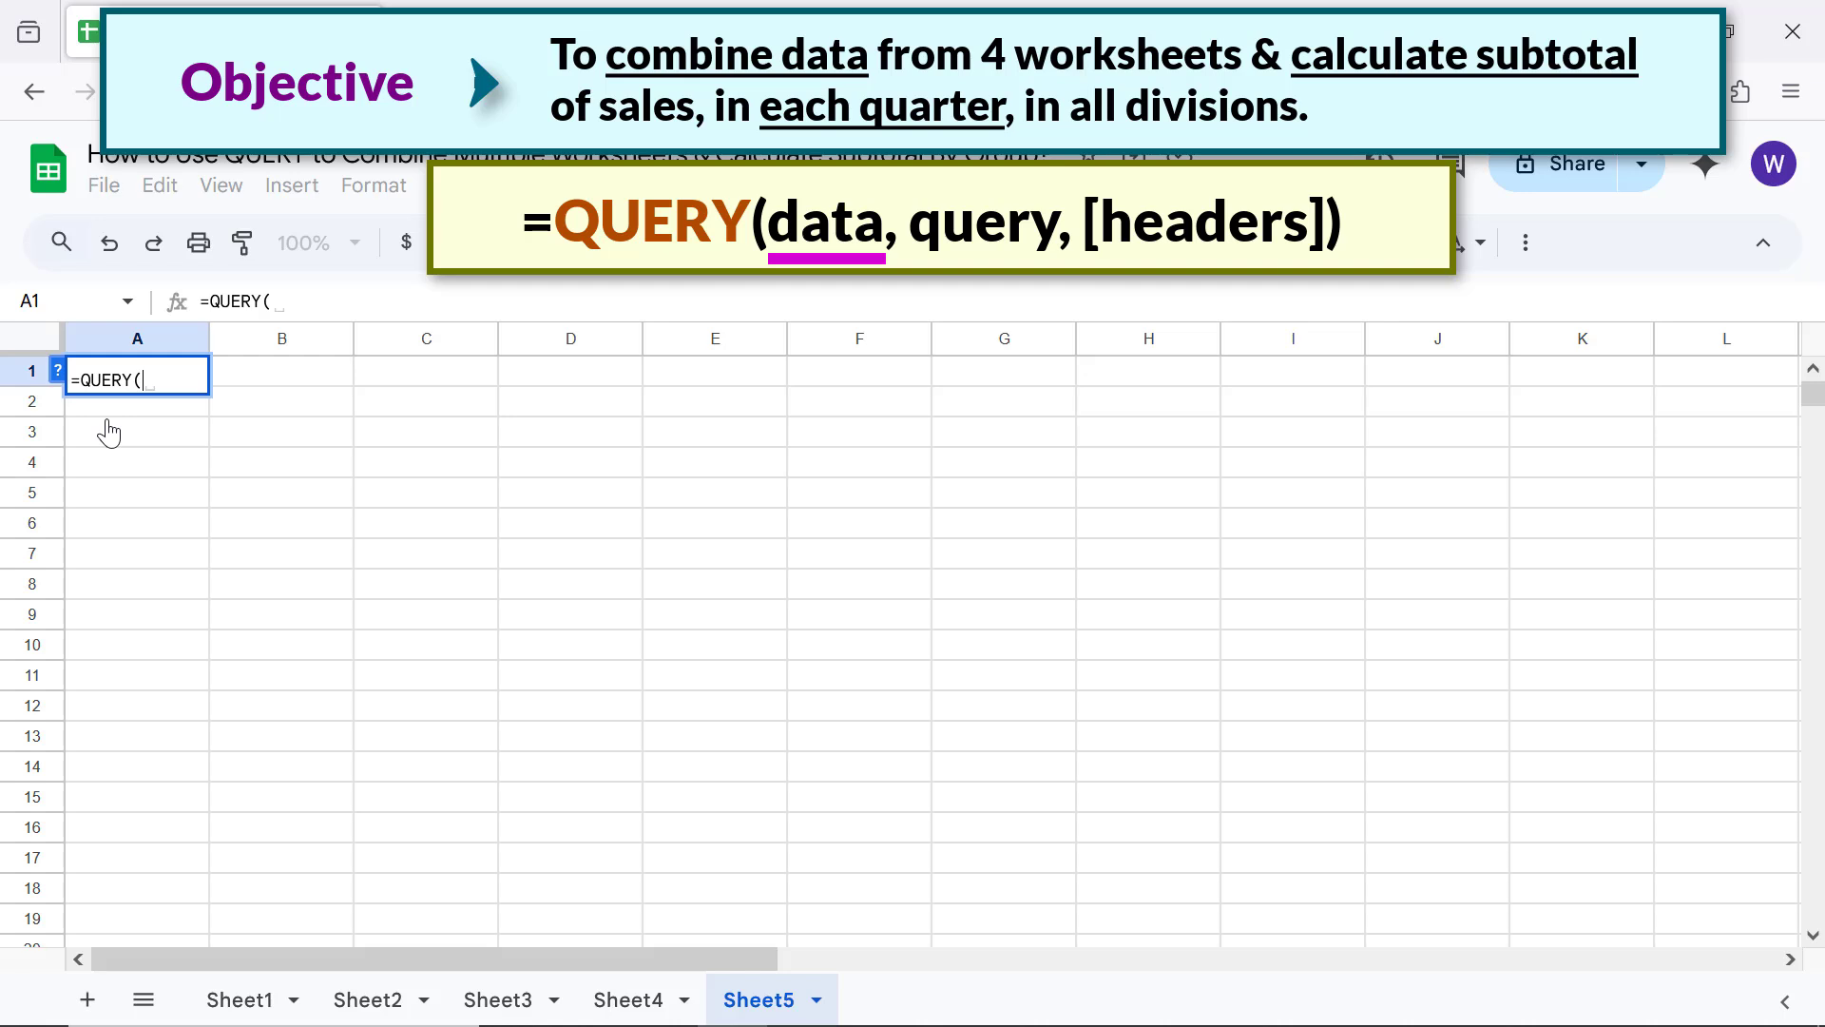
type("{")
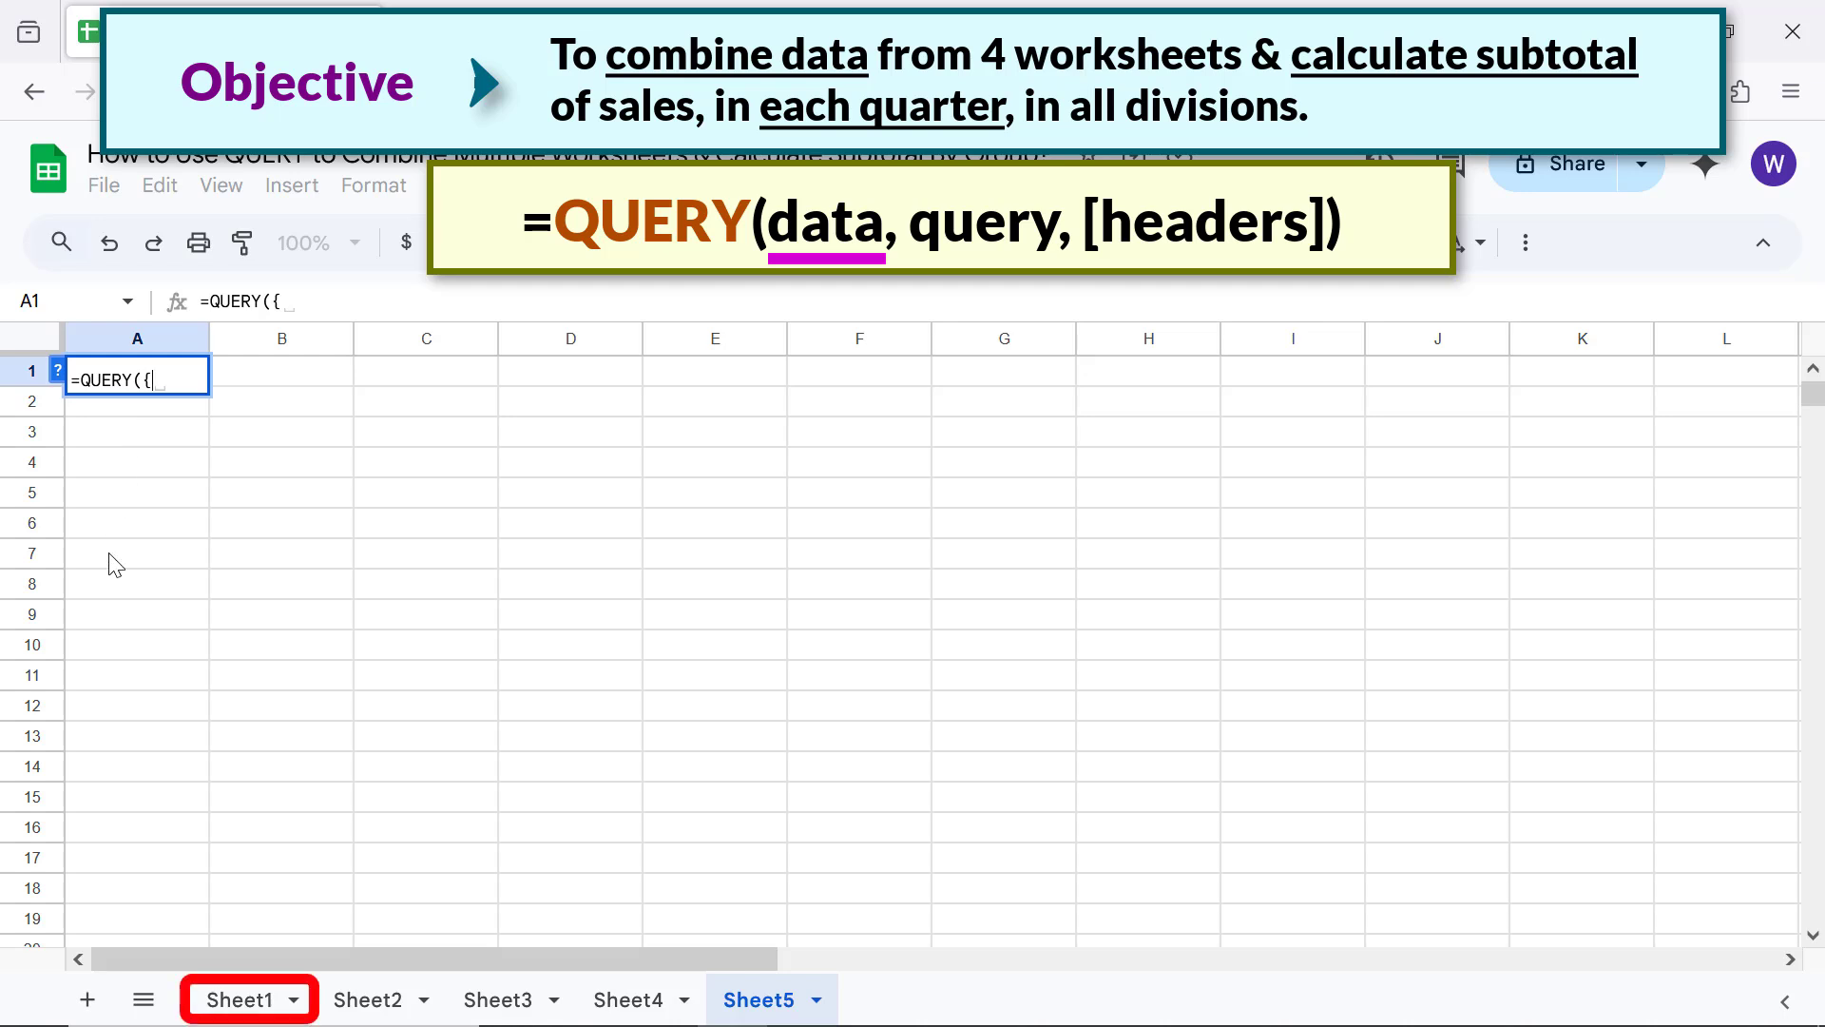
left_click(238, 998)
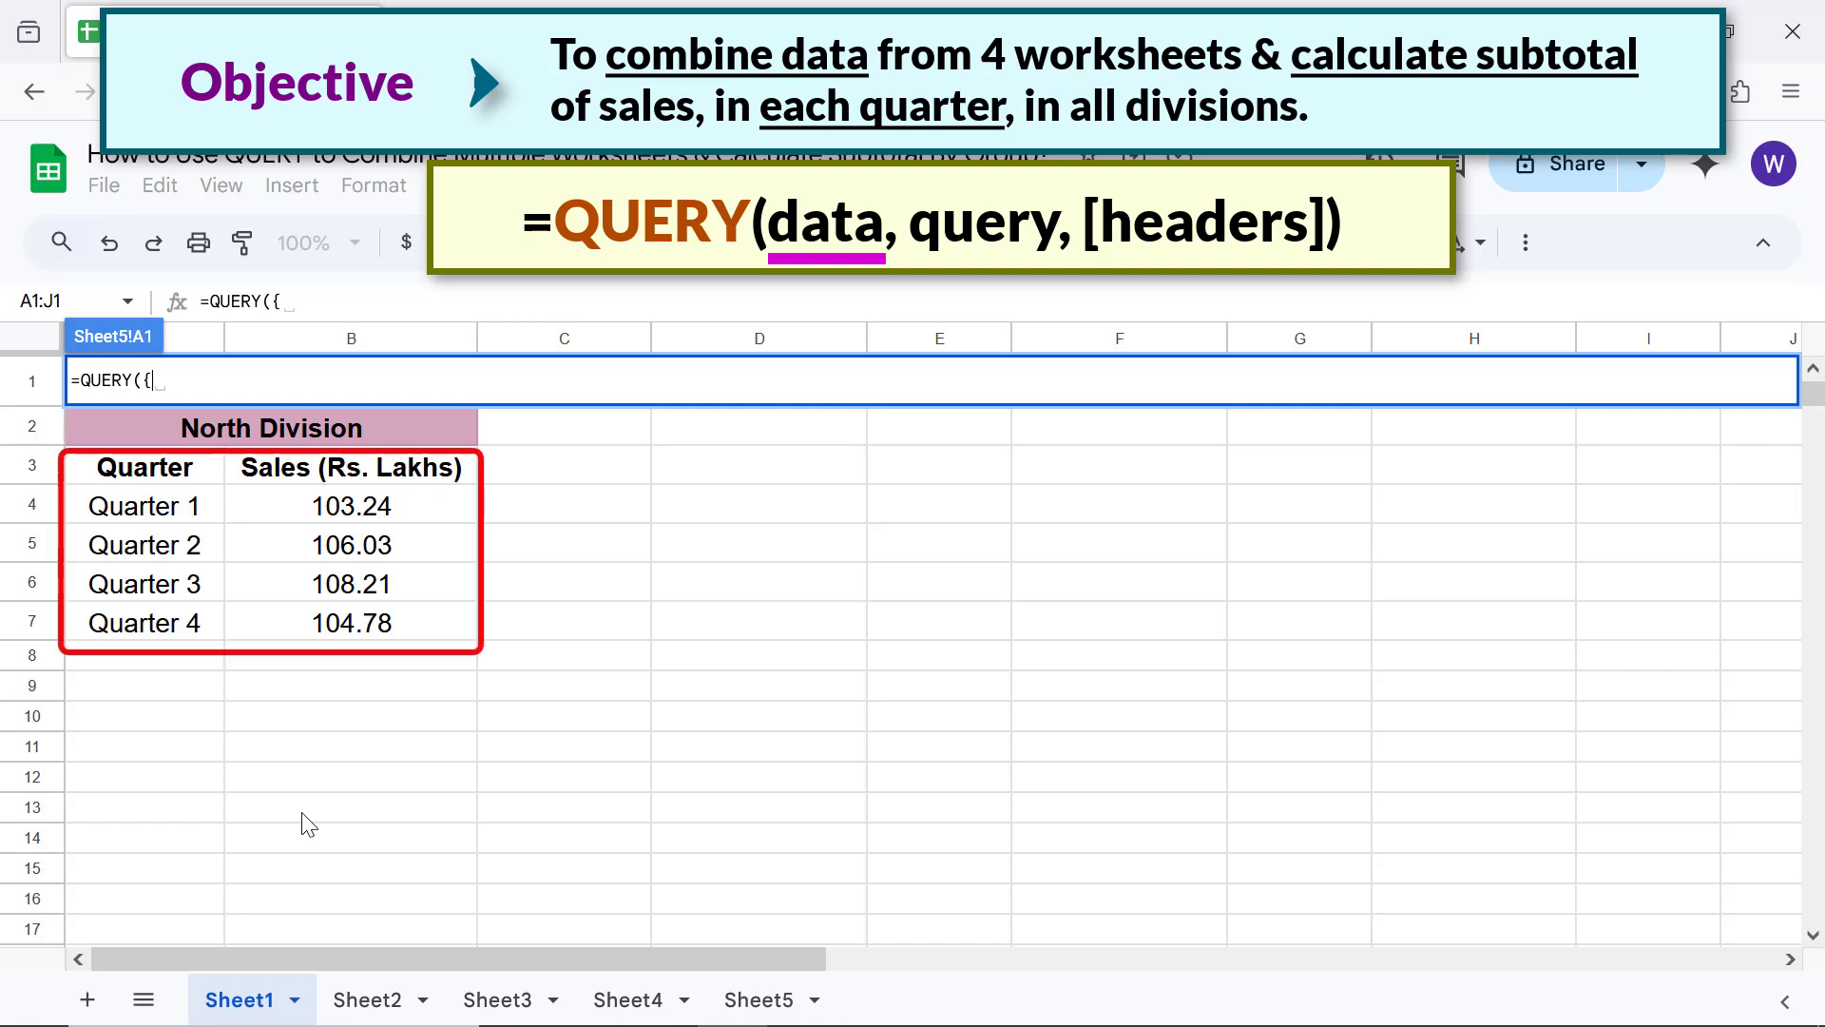
left_click(173, 473)
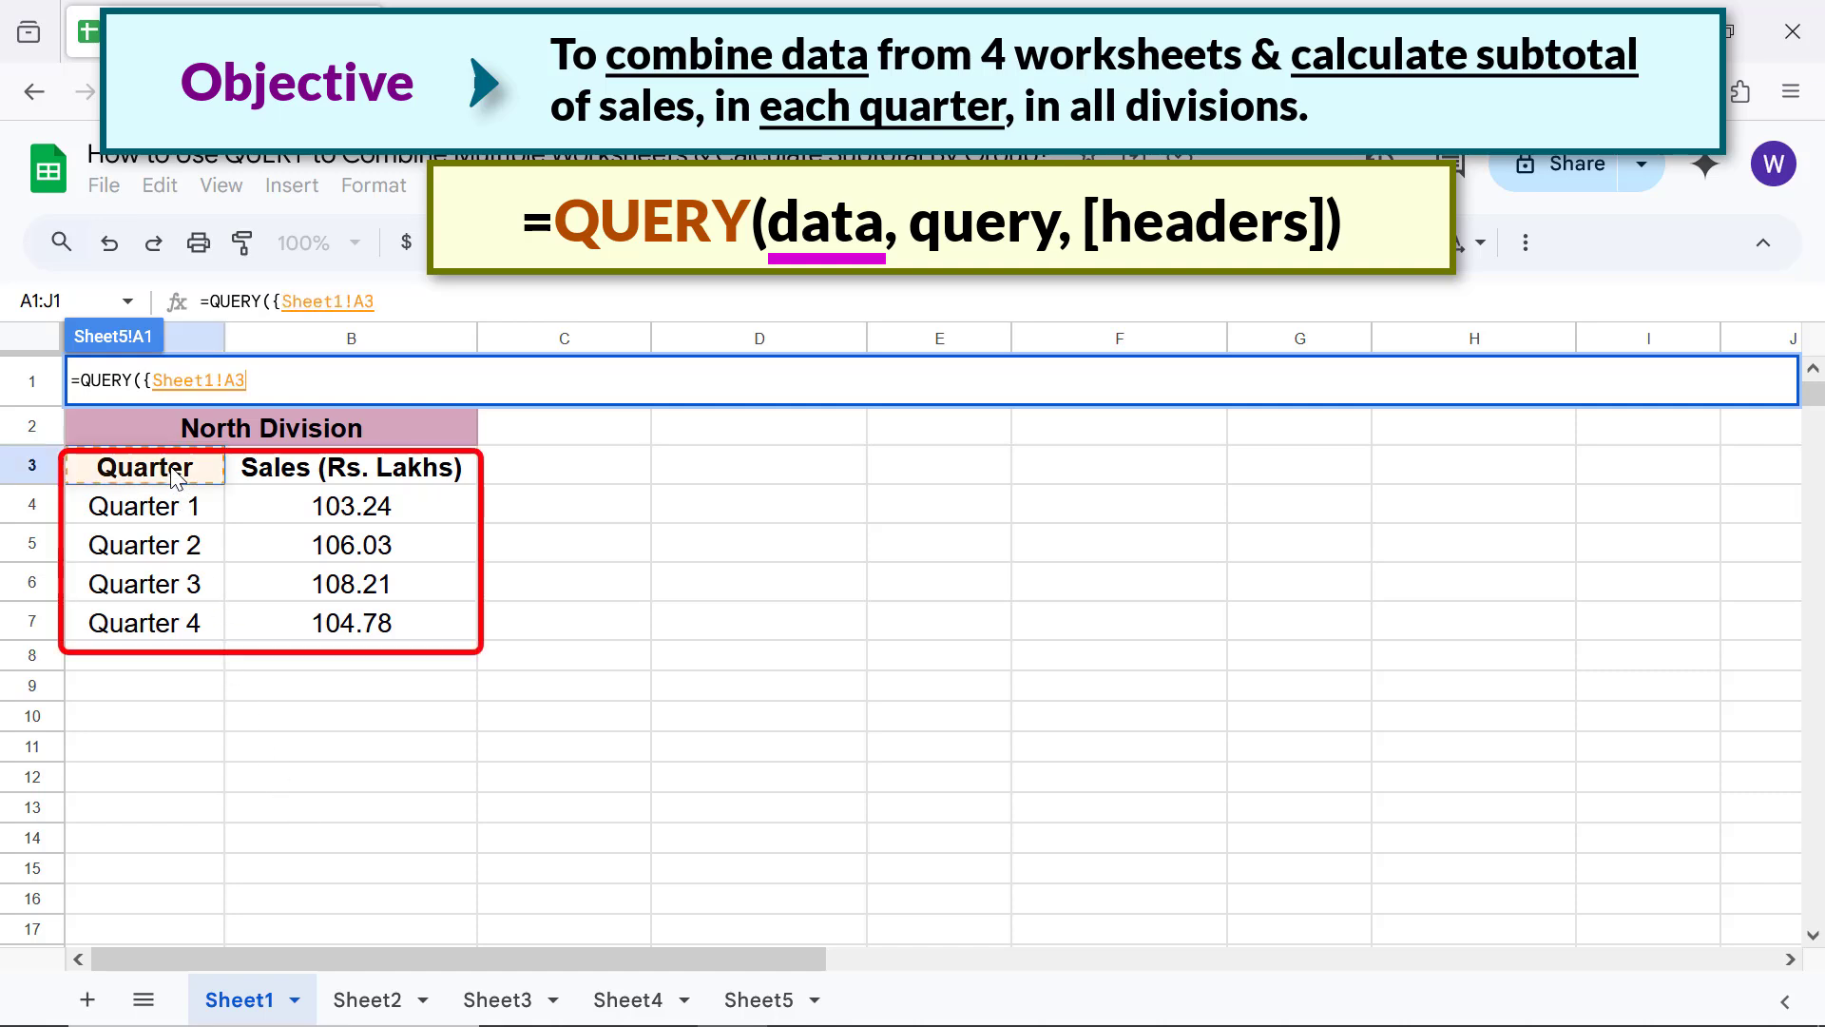
left_click(439, 623, "shift")
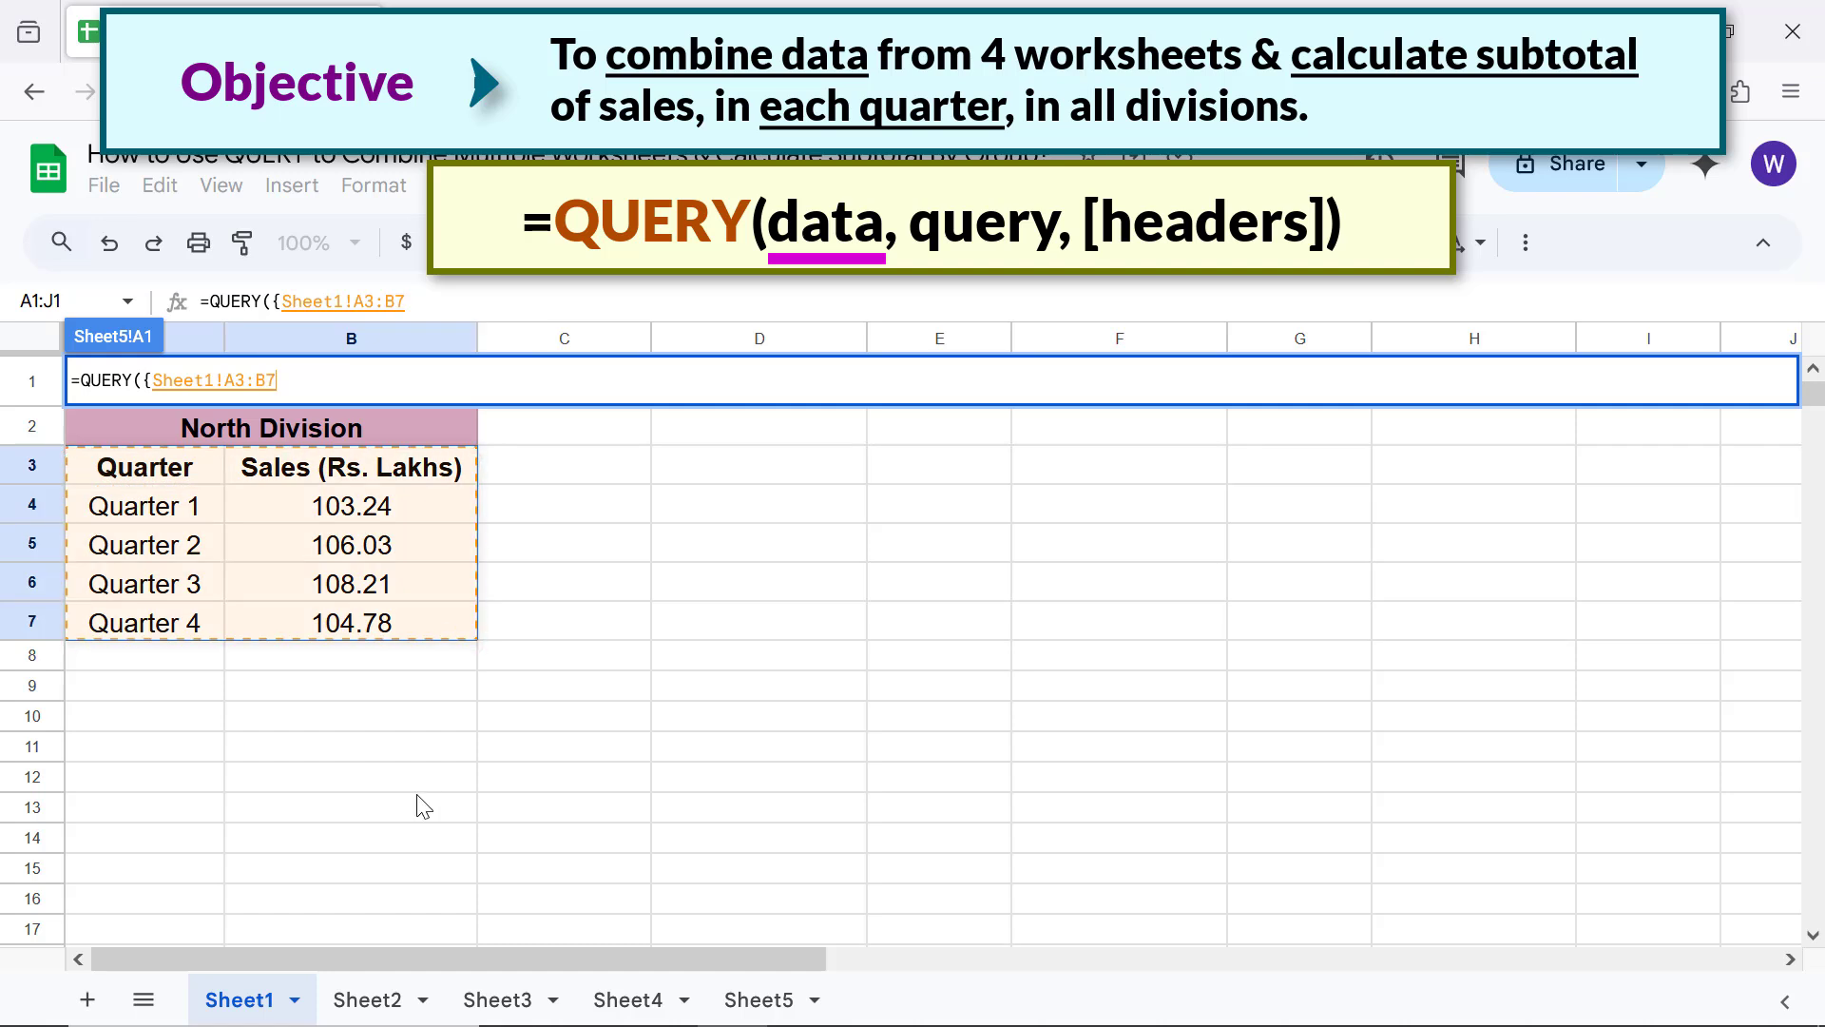
type(";")
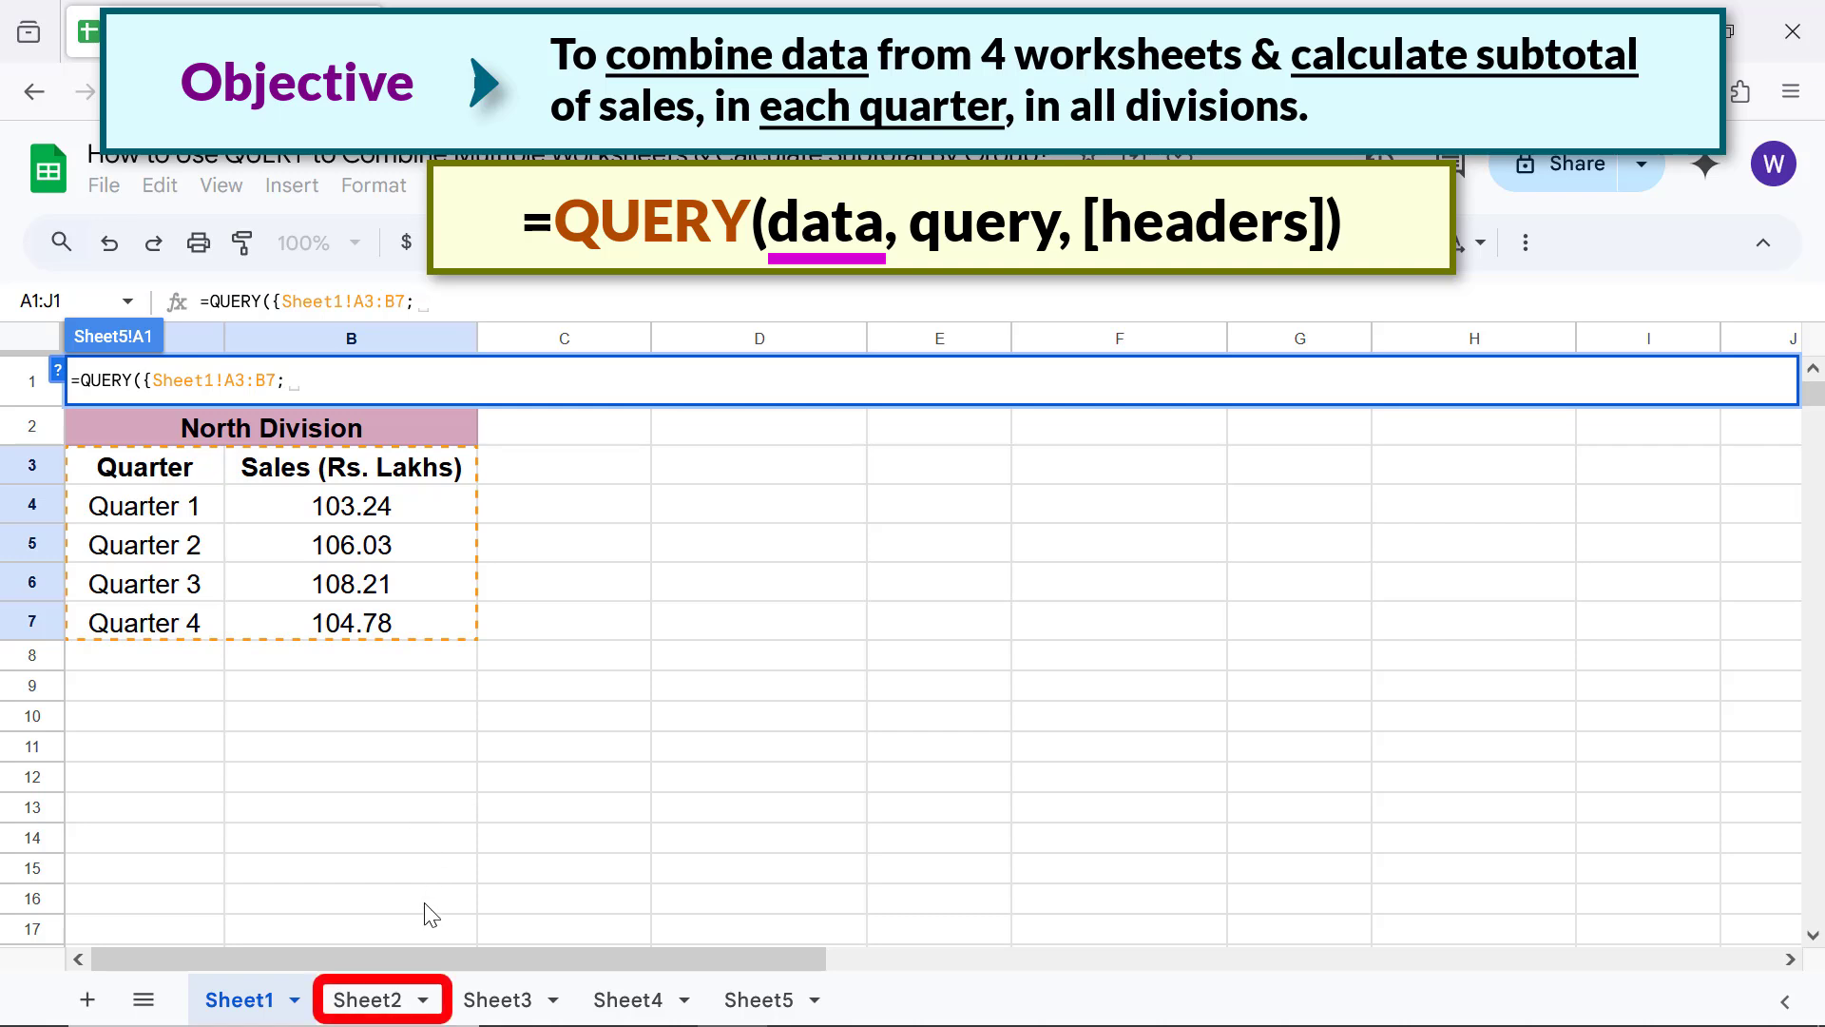
Add the ranges Sheet2!A3:B6 and Sheet3!A3:B6 to the formula's data array, each followed by a semicolon.
left_click(374, 1000)
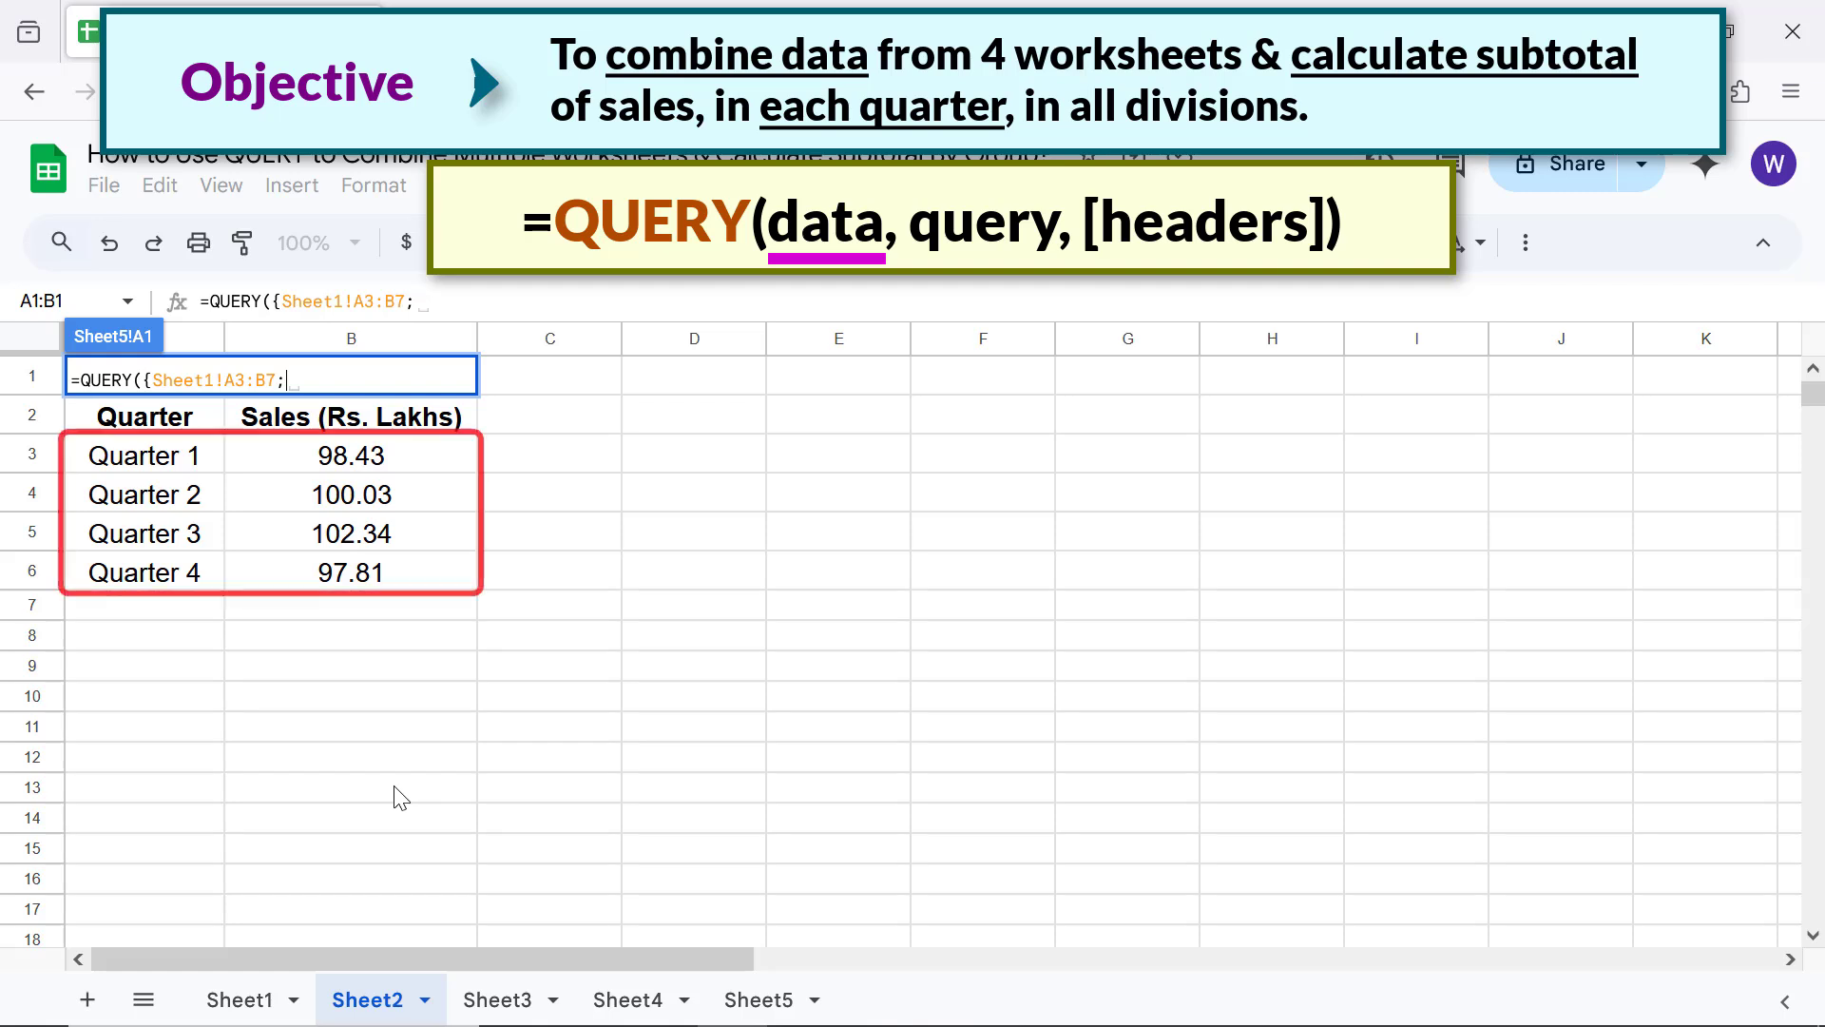
left_click(211, 464)
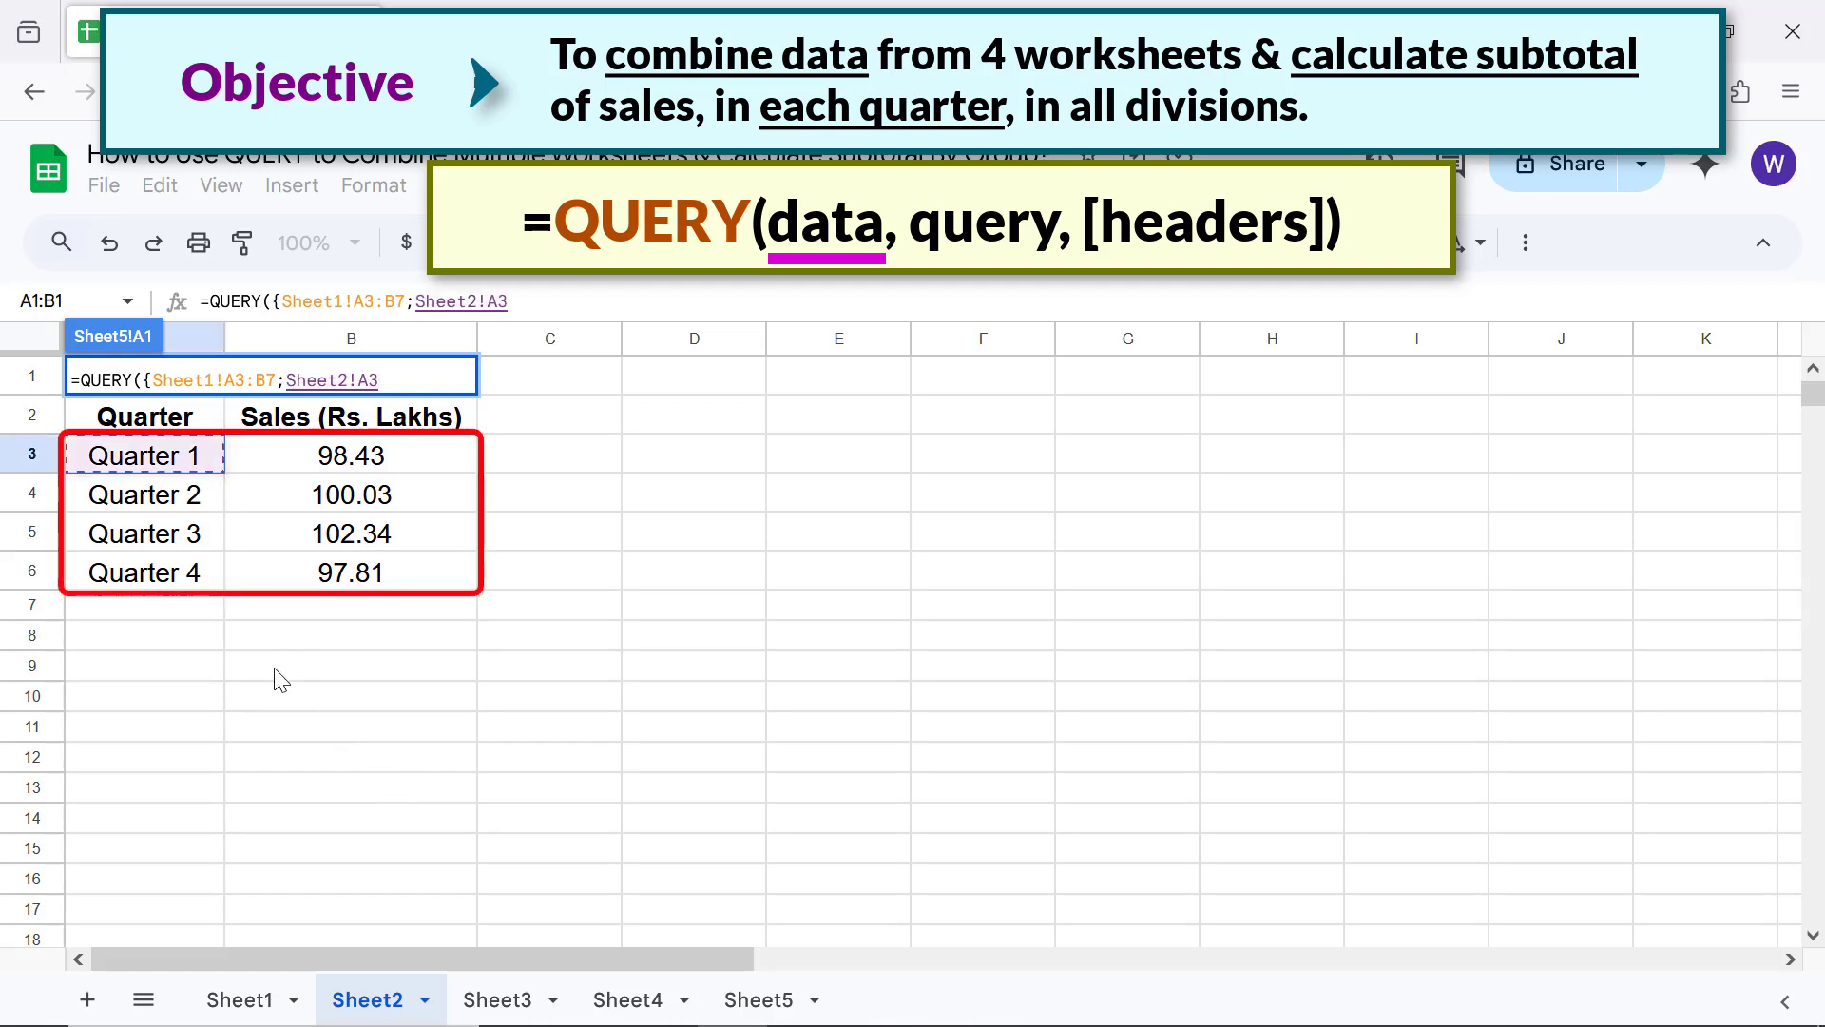
left_click_drag(364, 580, 365, 582)
type(";")
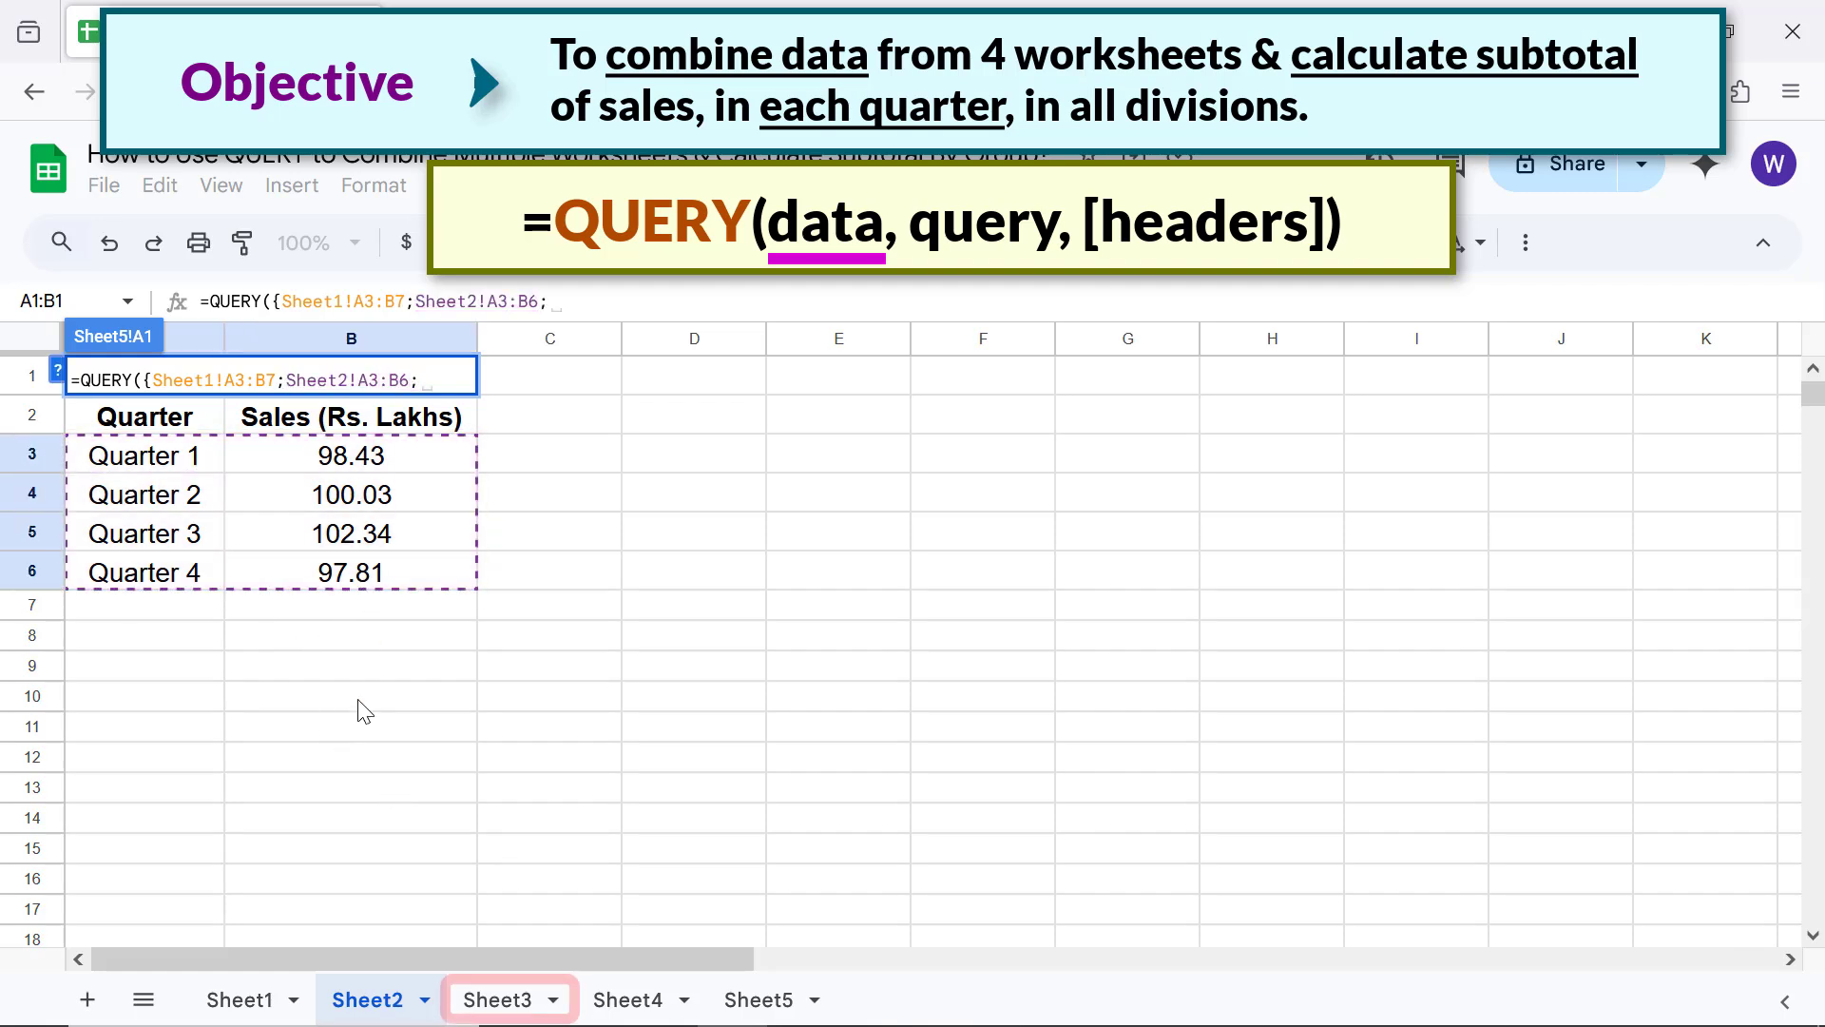
left_click(483, 993)
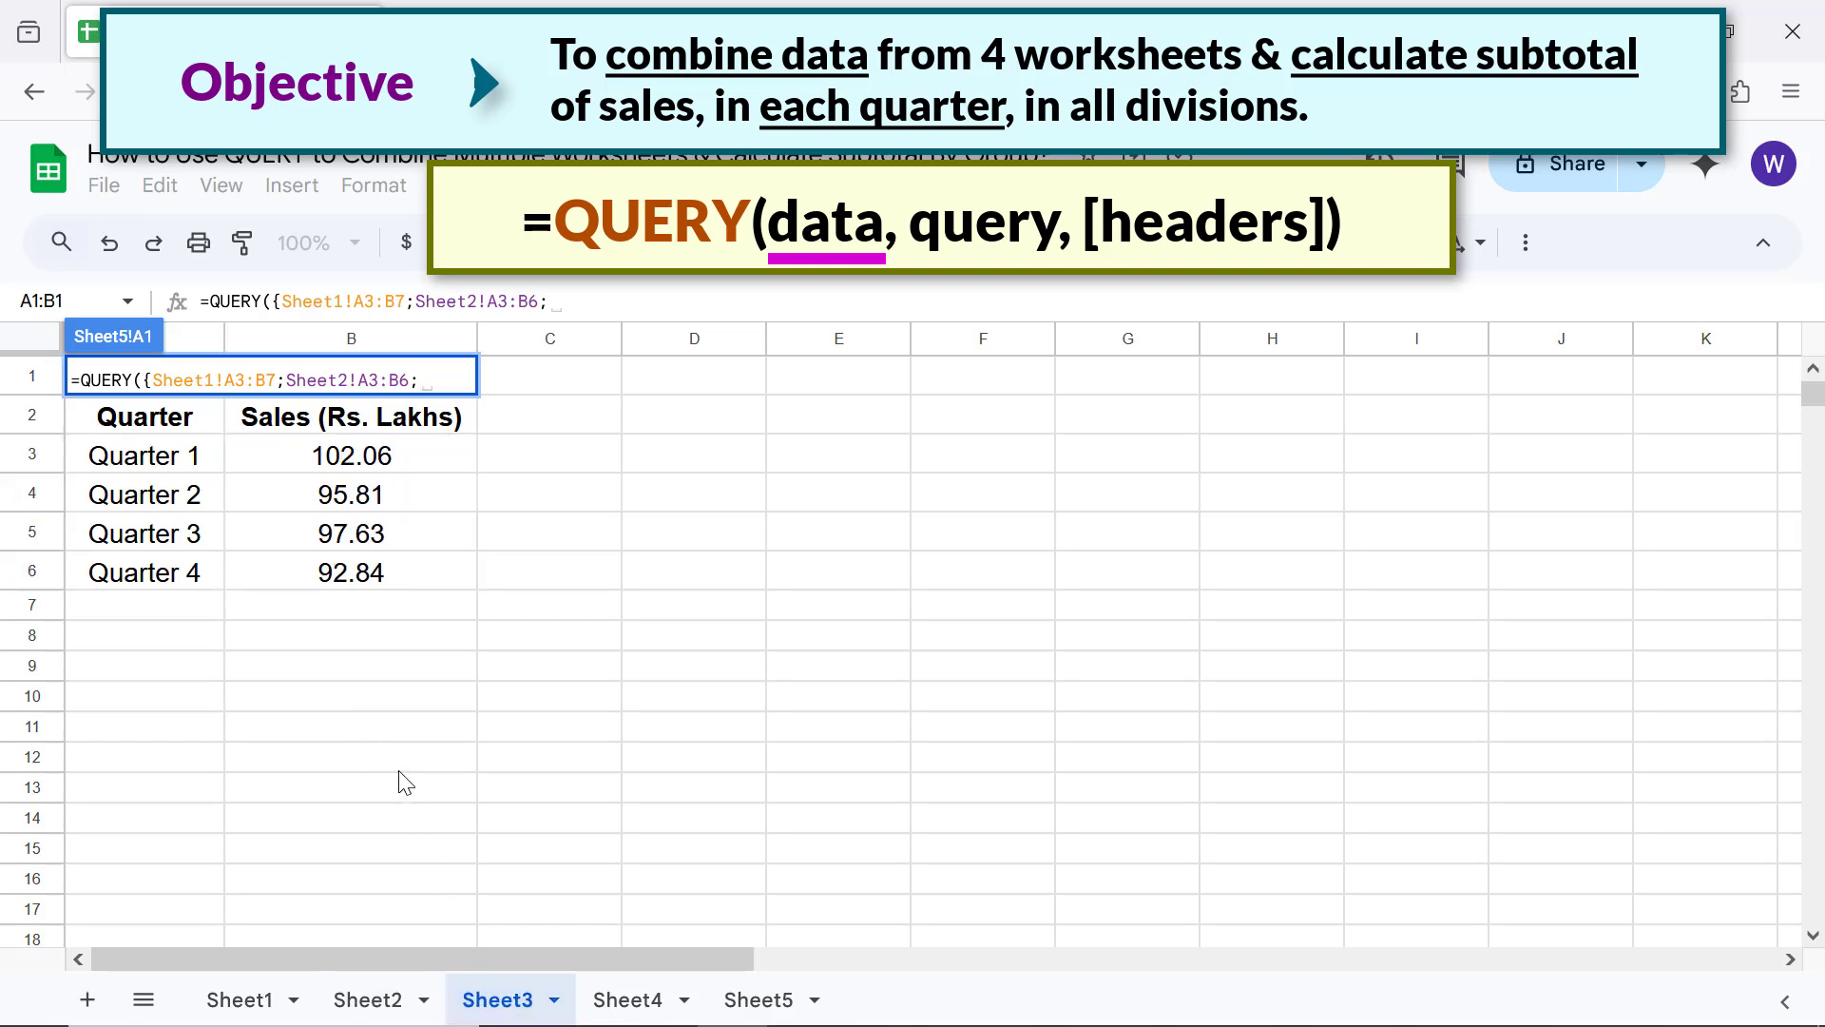
left_click(196, 460)
left_click(376, 572, "shift")
type(";")
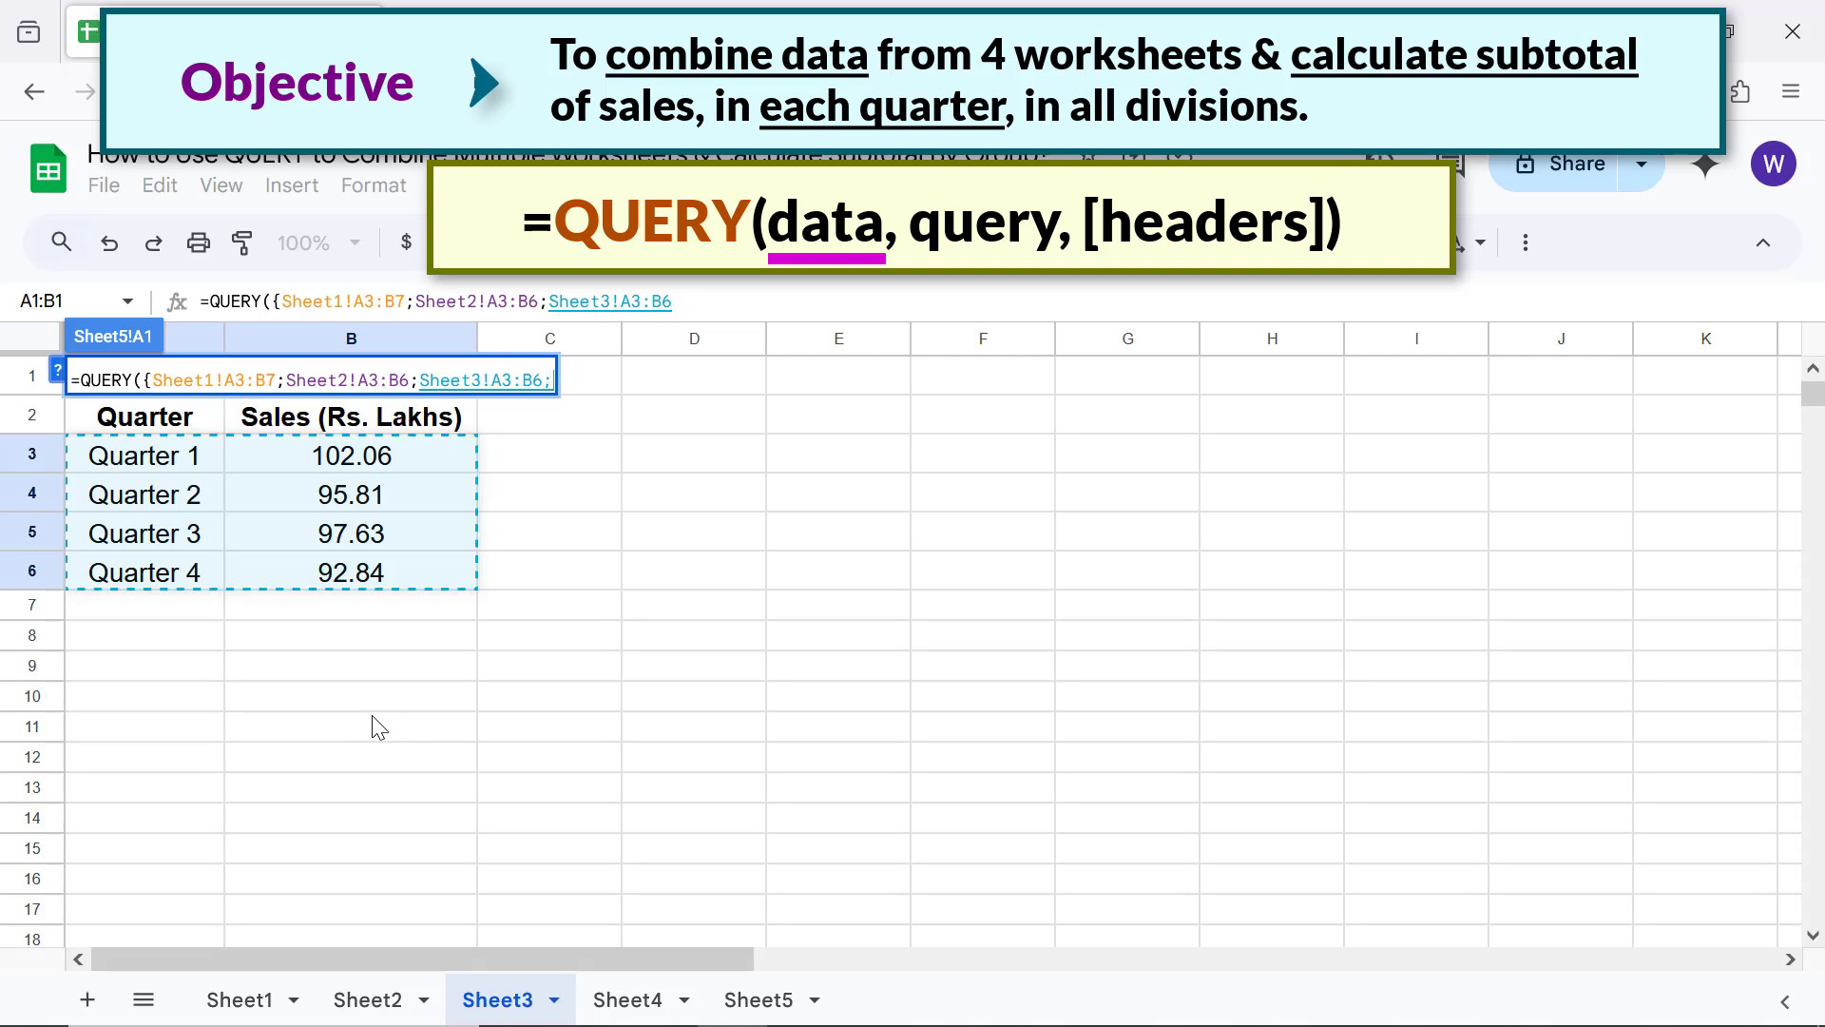
Add Sheet4!A3:B6 as the last range and close the data array with a brace and comma.
left_click(600, 994)
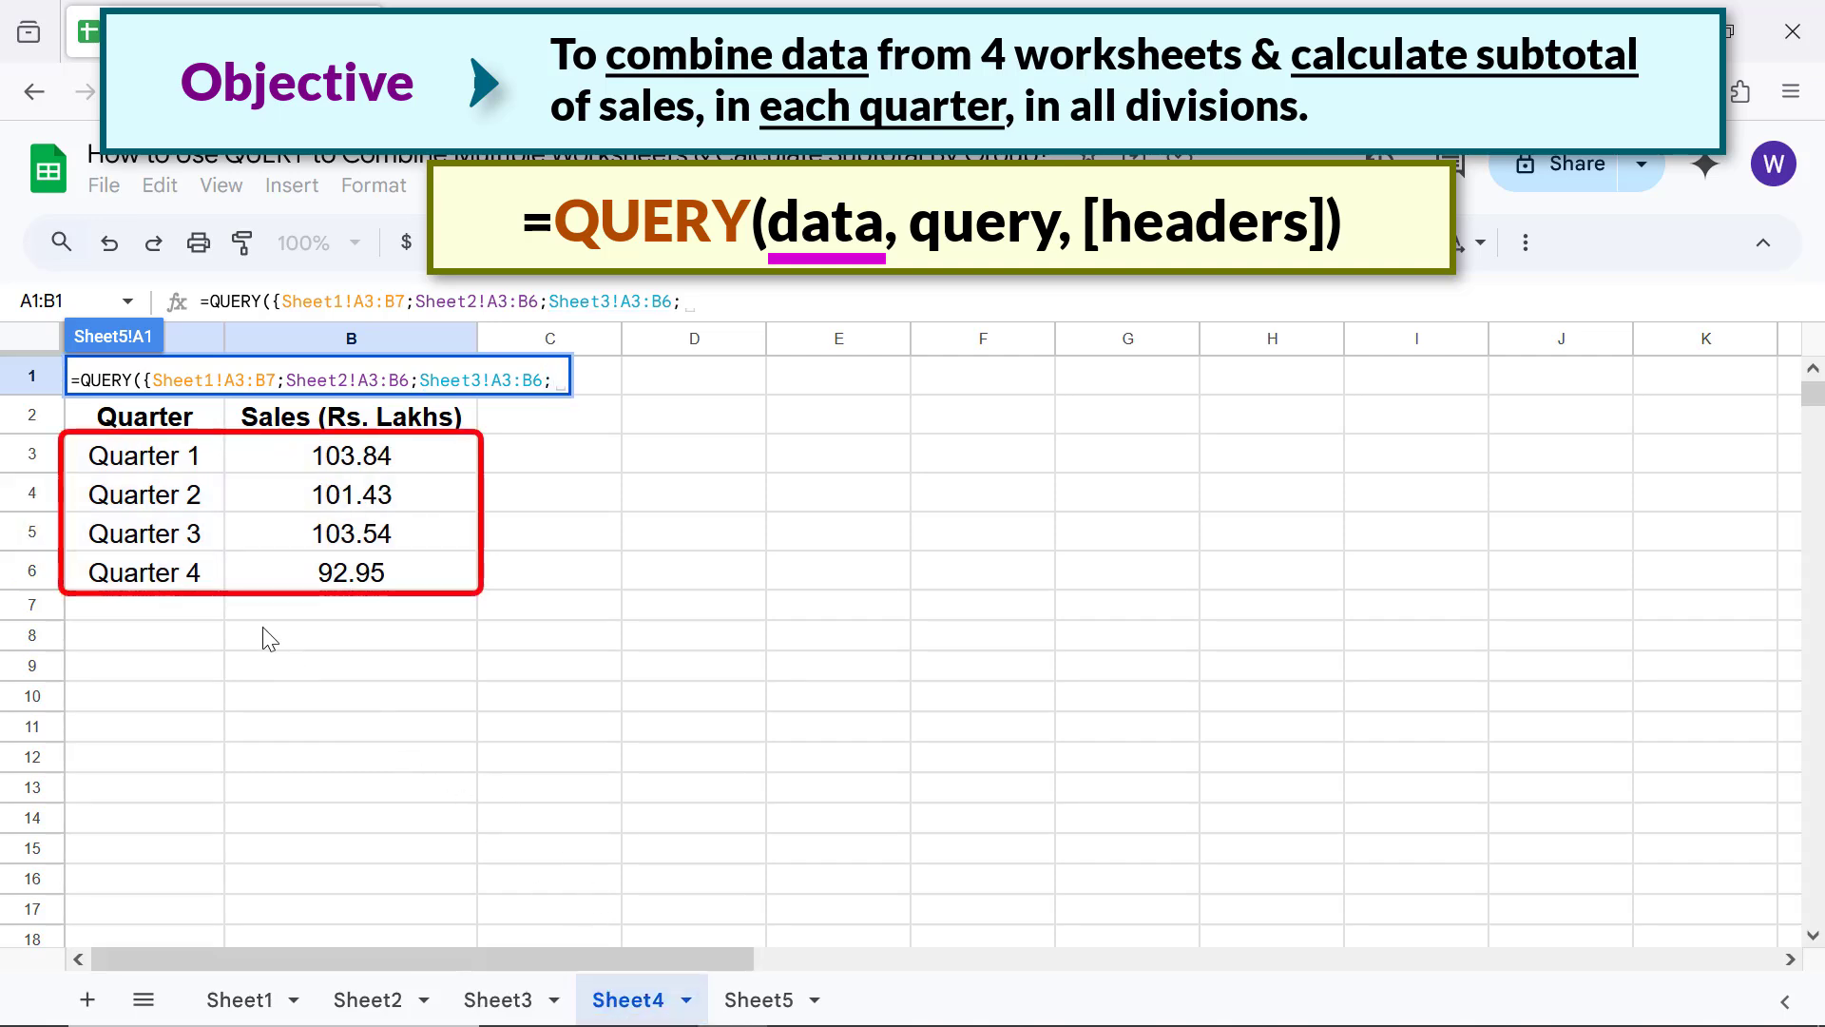
left_click(186, 462)
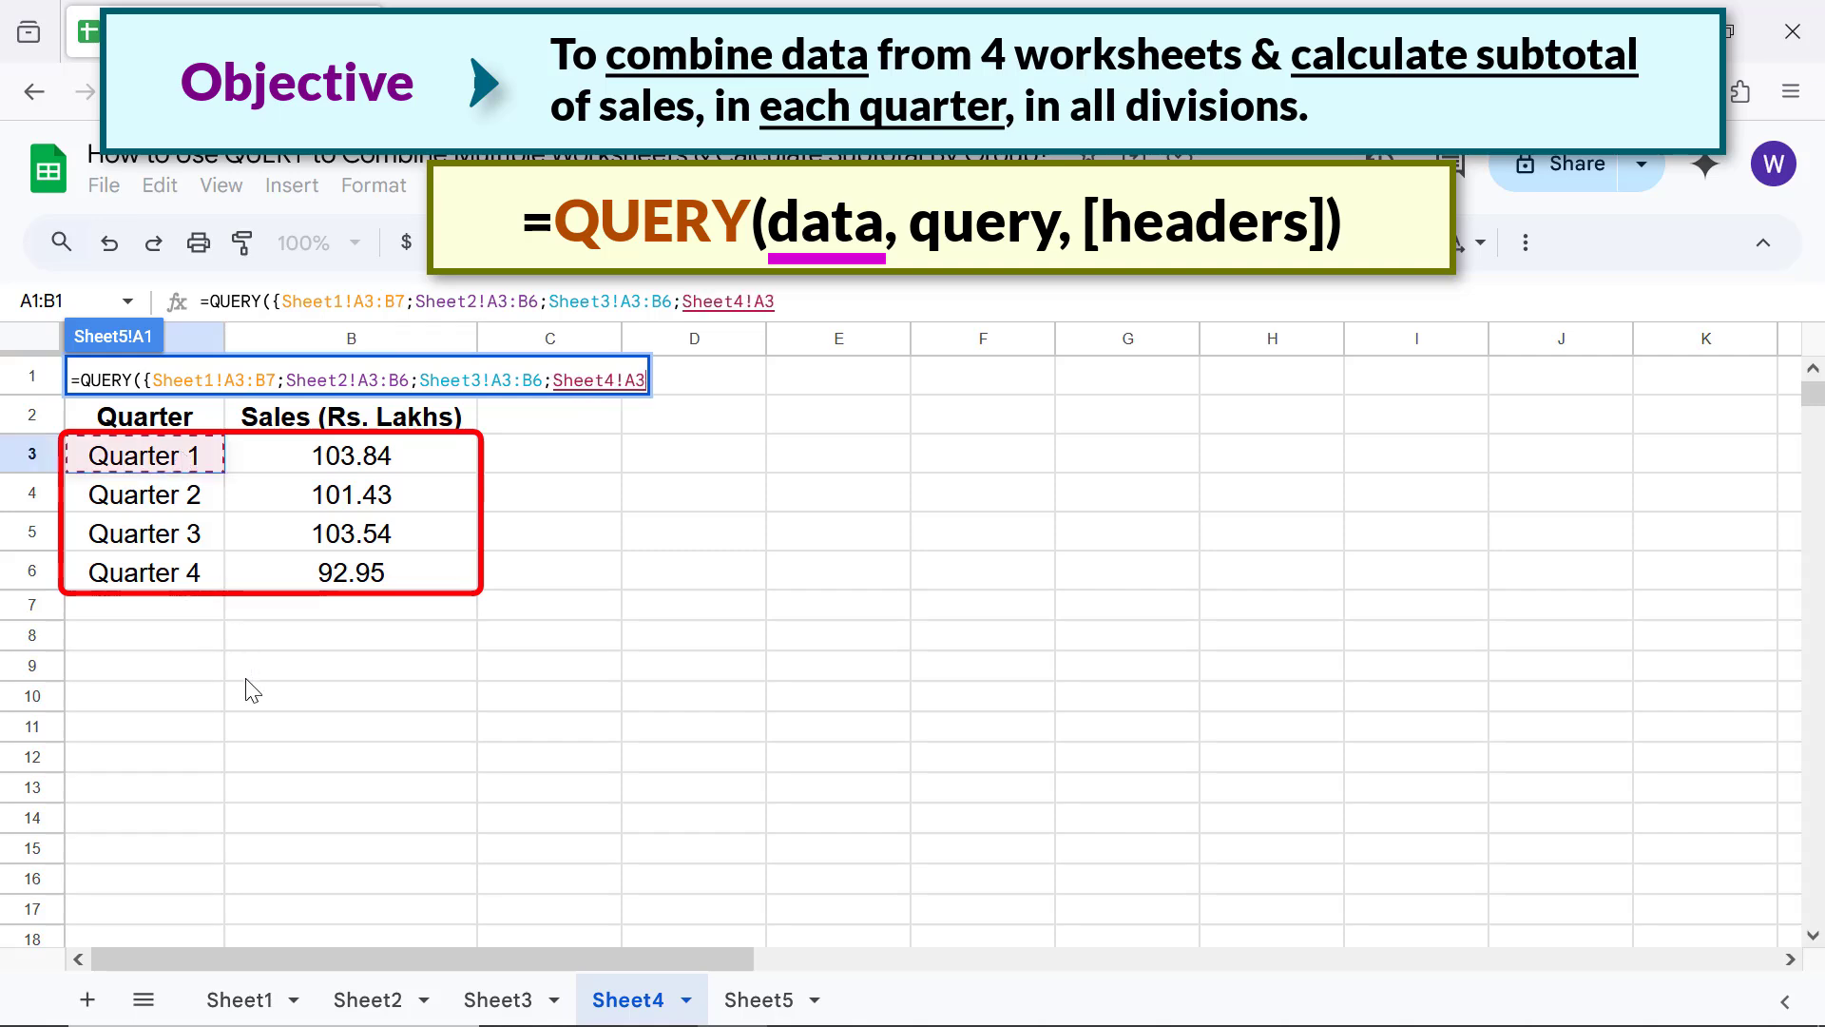
left_click(328, 575, "shift")
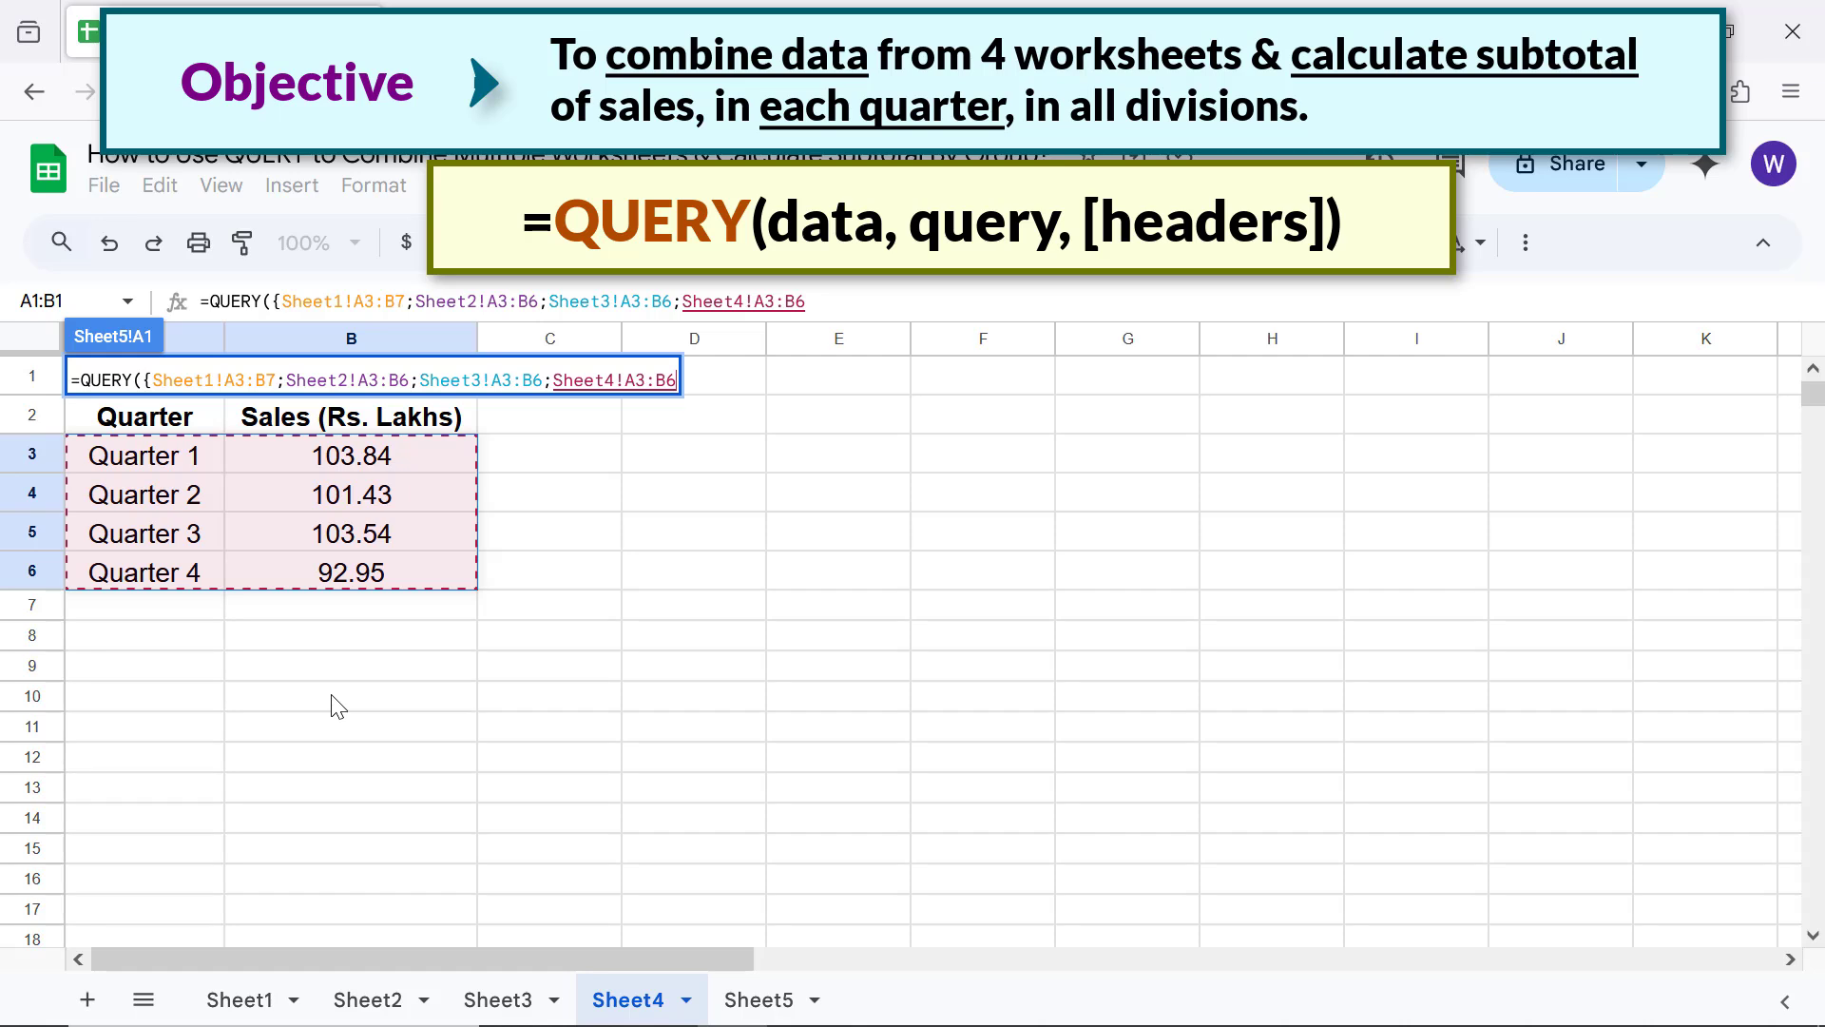
type("},")
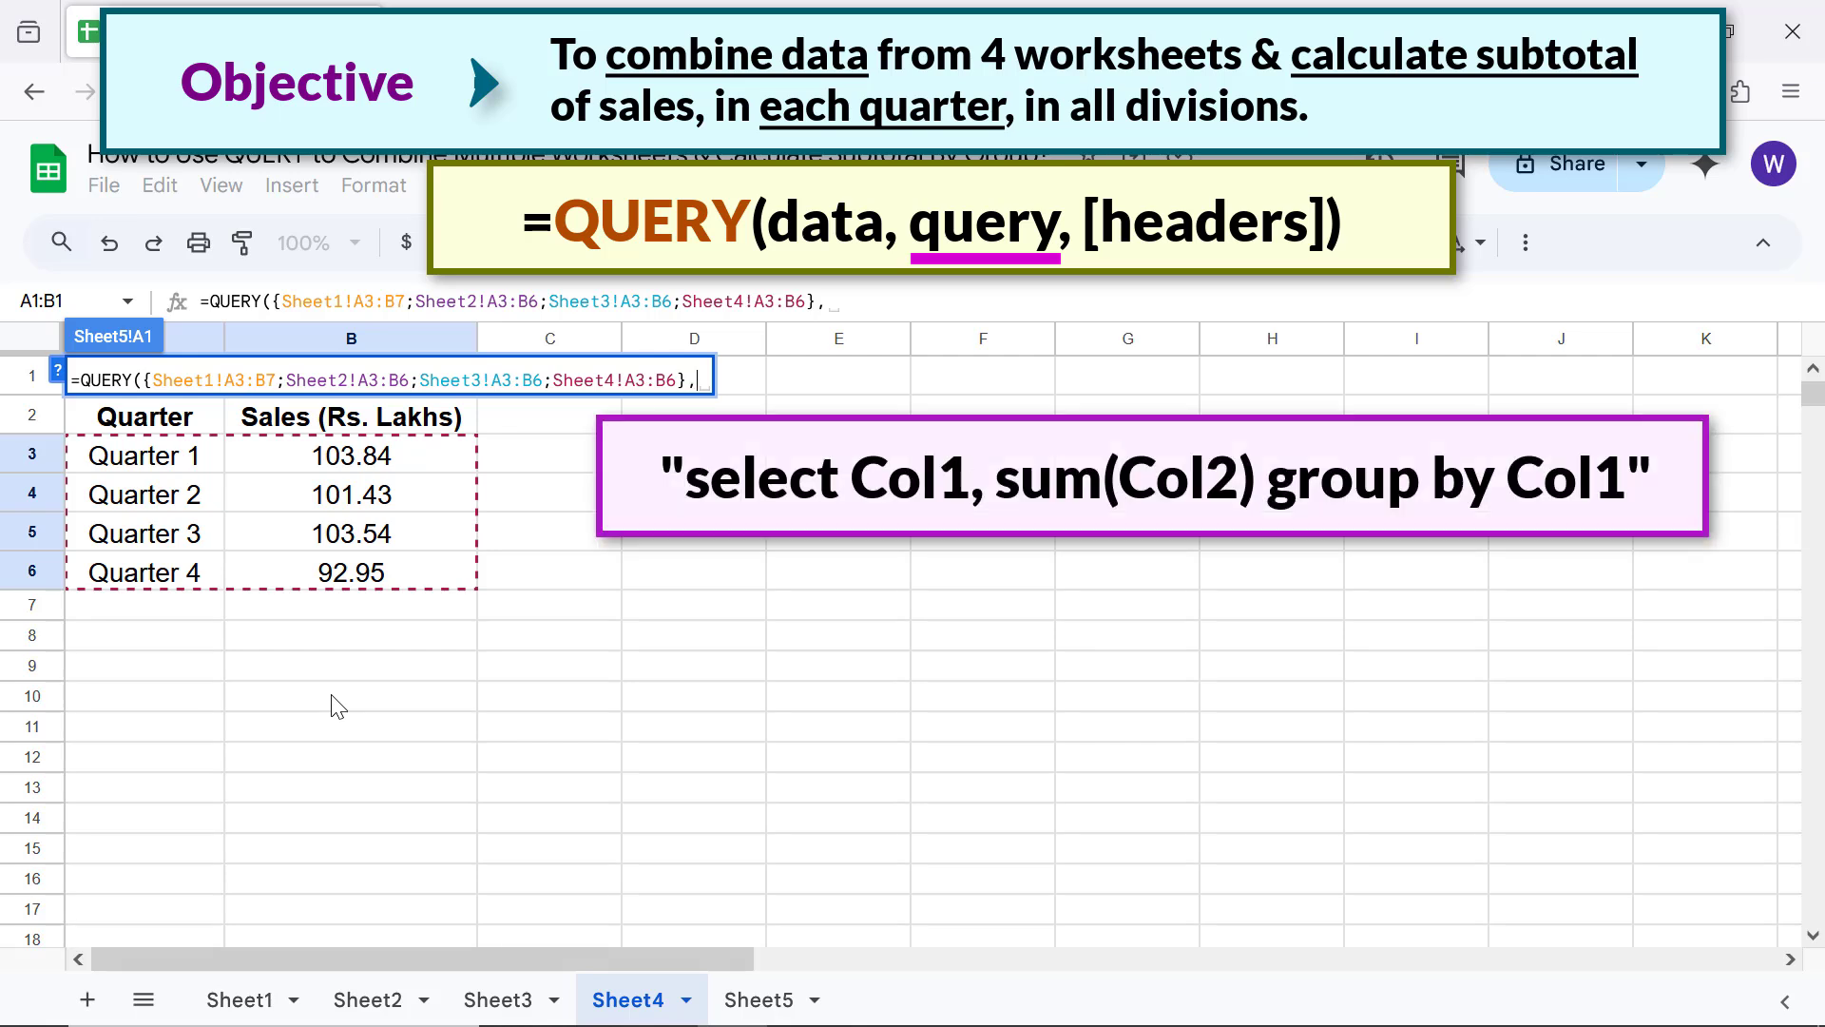
Enter the query argument "select Col1, sum(Col2) group by Col1" in the formula.
type("\"select C")
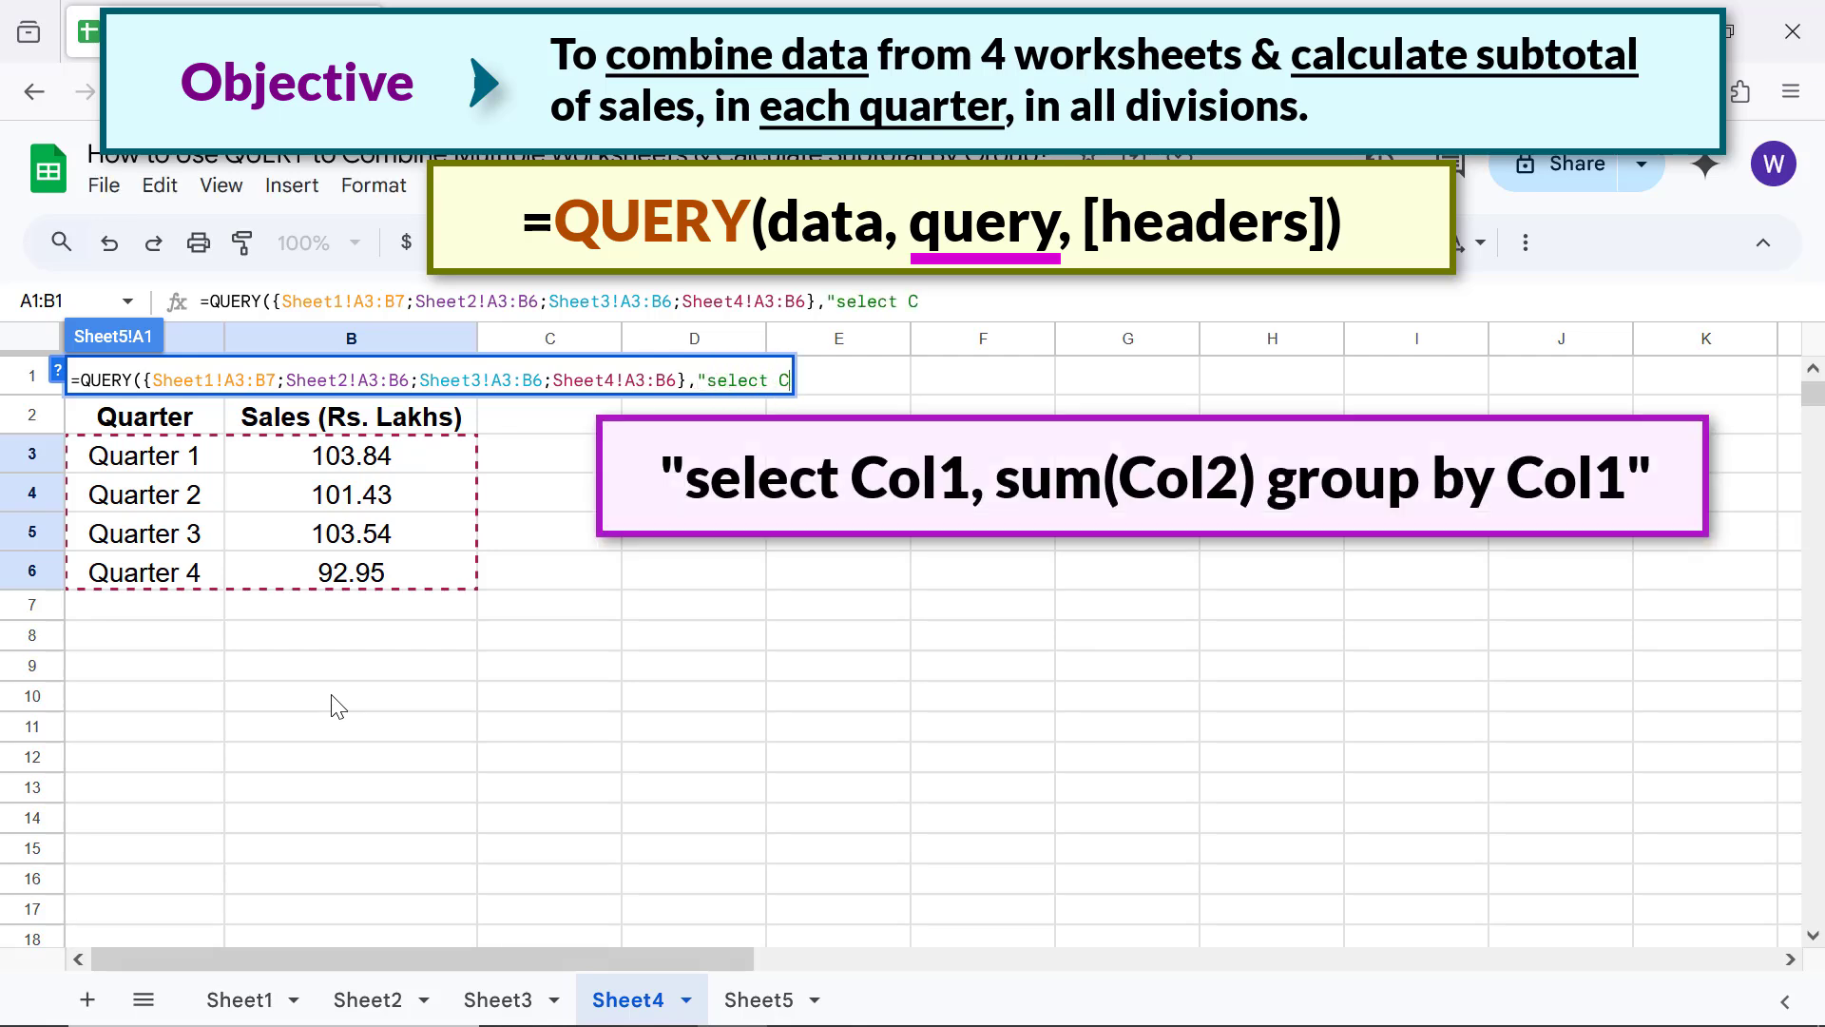
type("ol1, s")
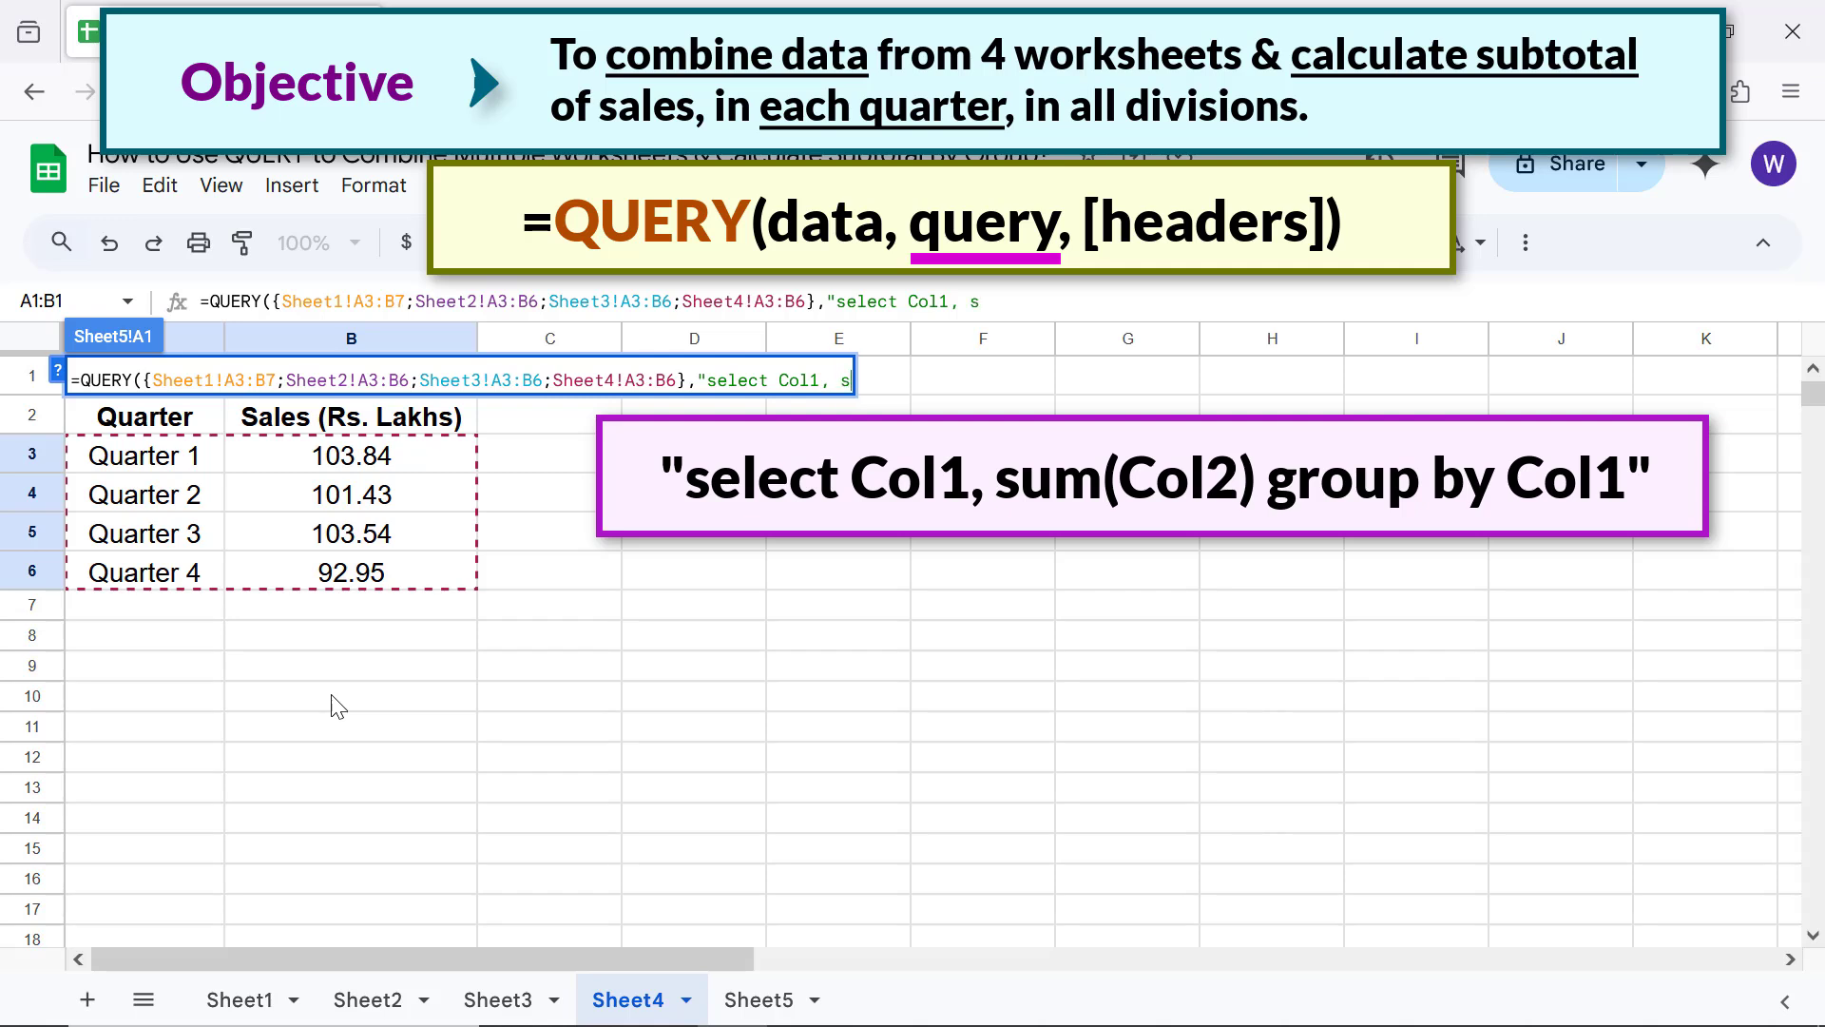
type("um(Col")
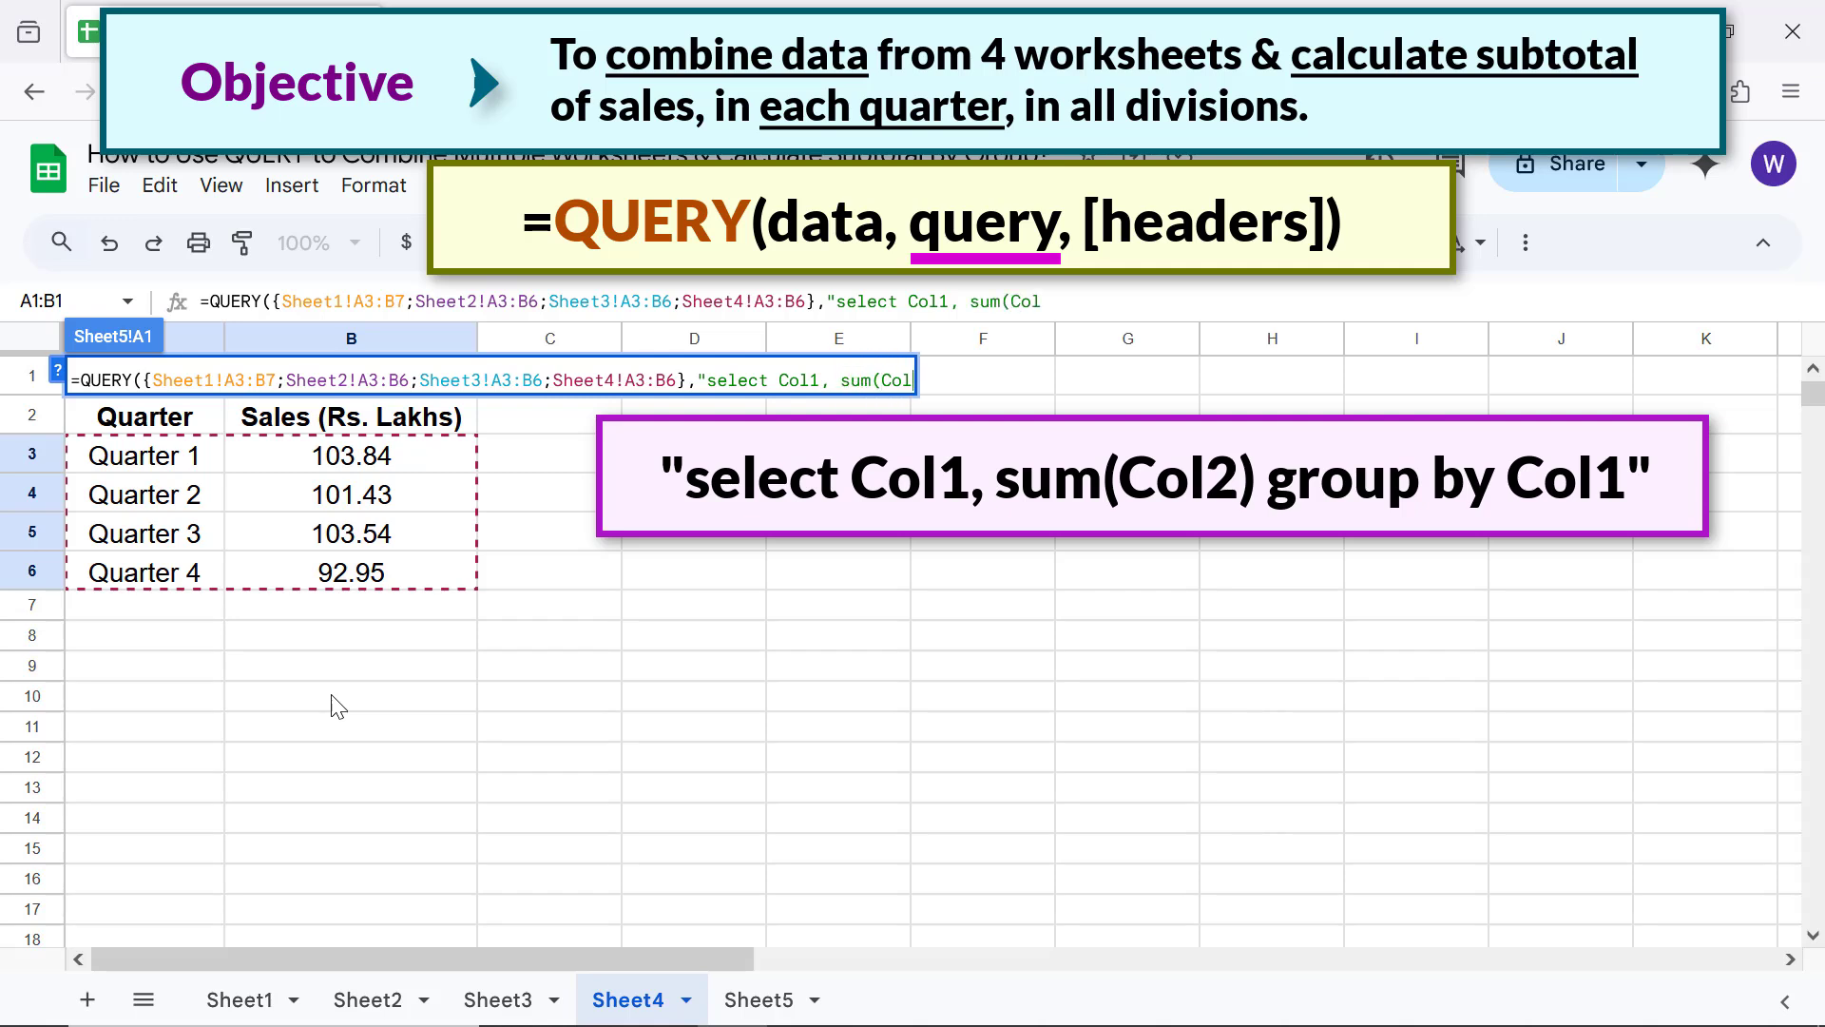
type("2) group")
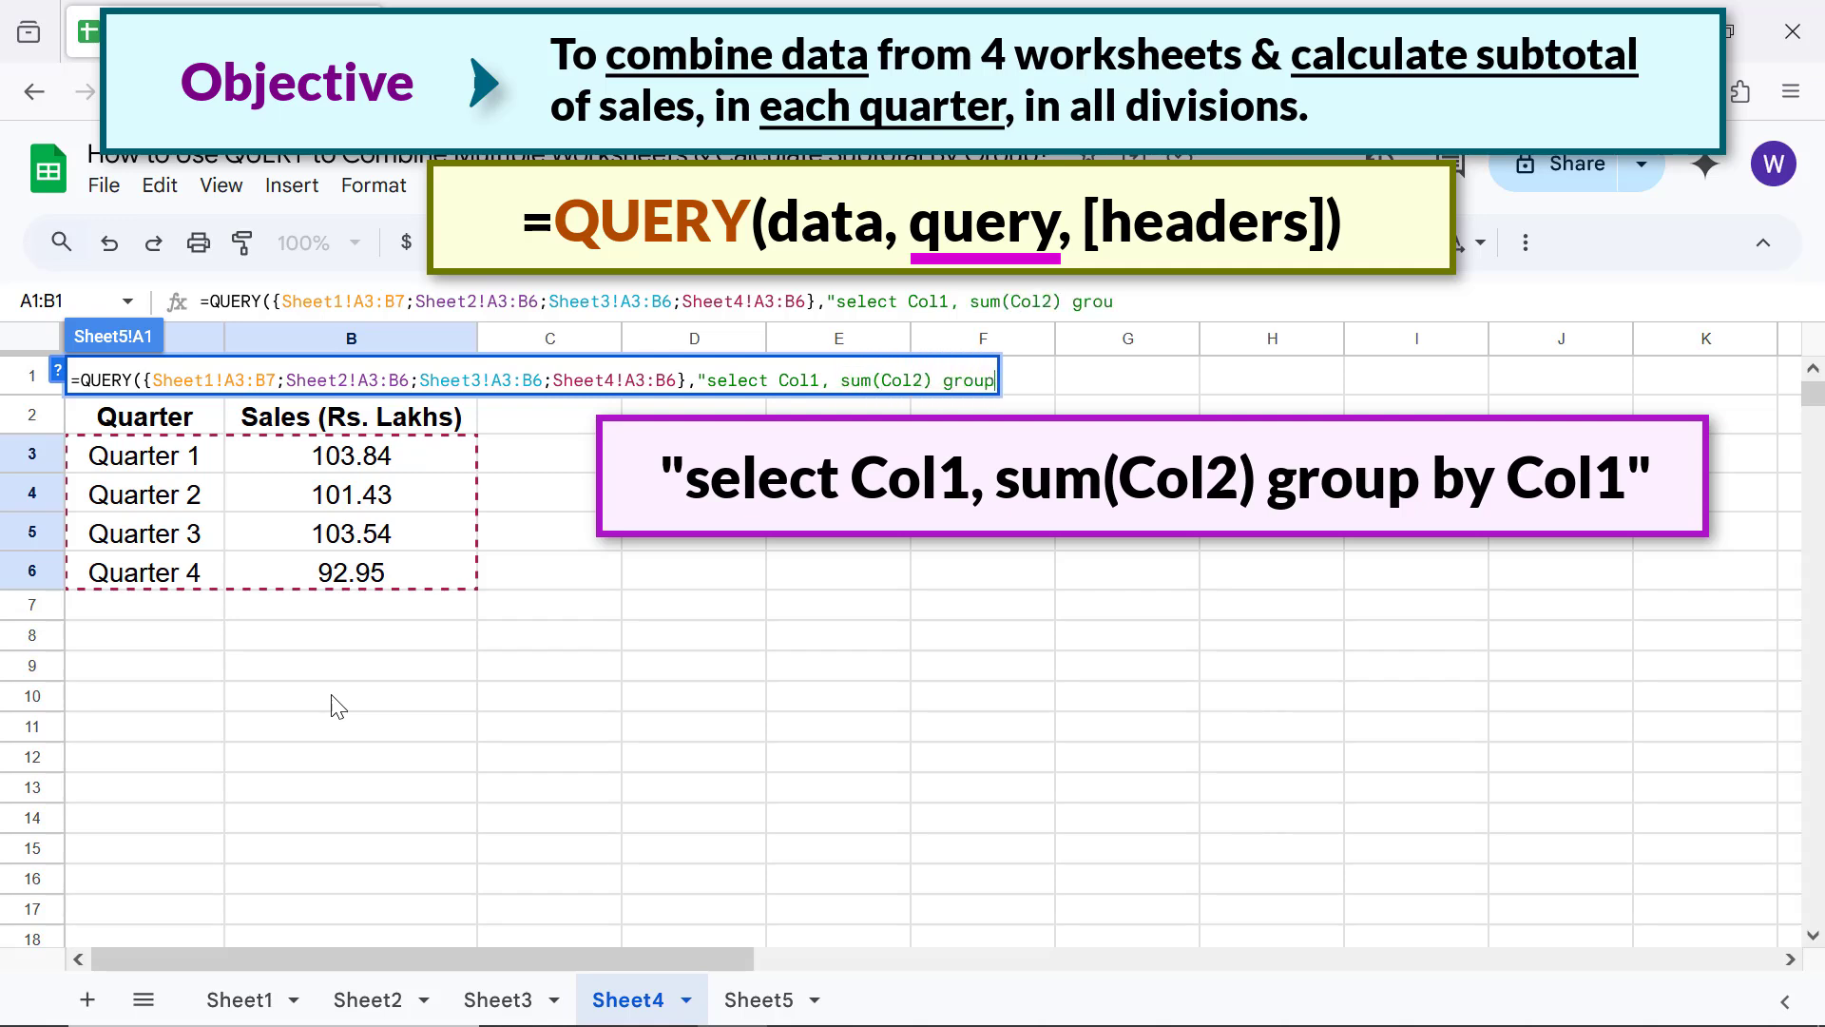
type(" by Co")
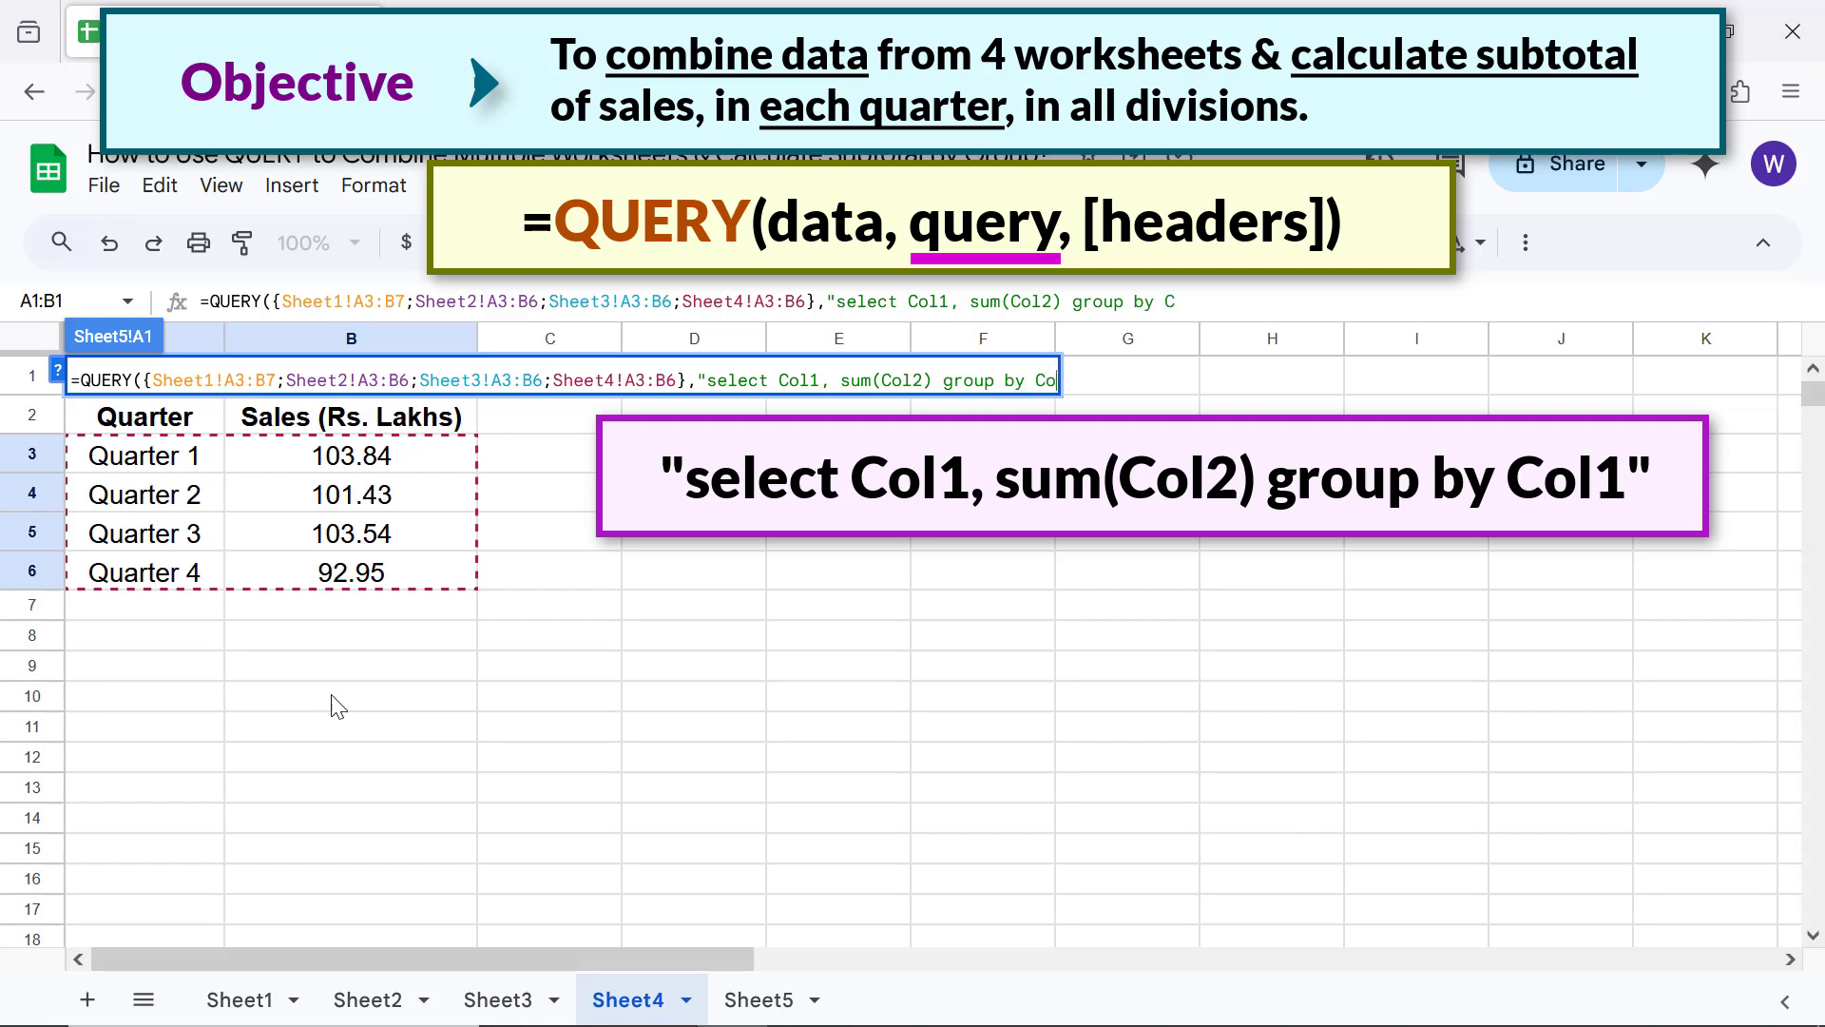
type("l1\"")
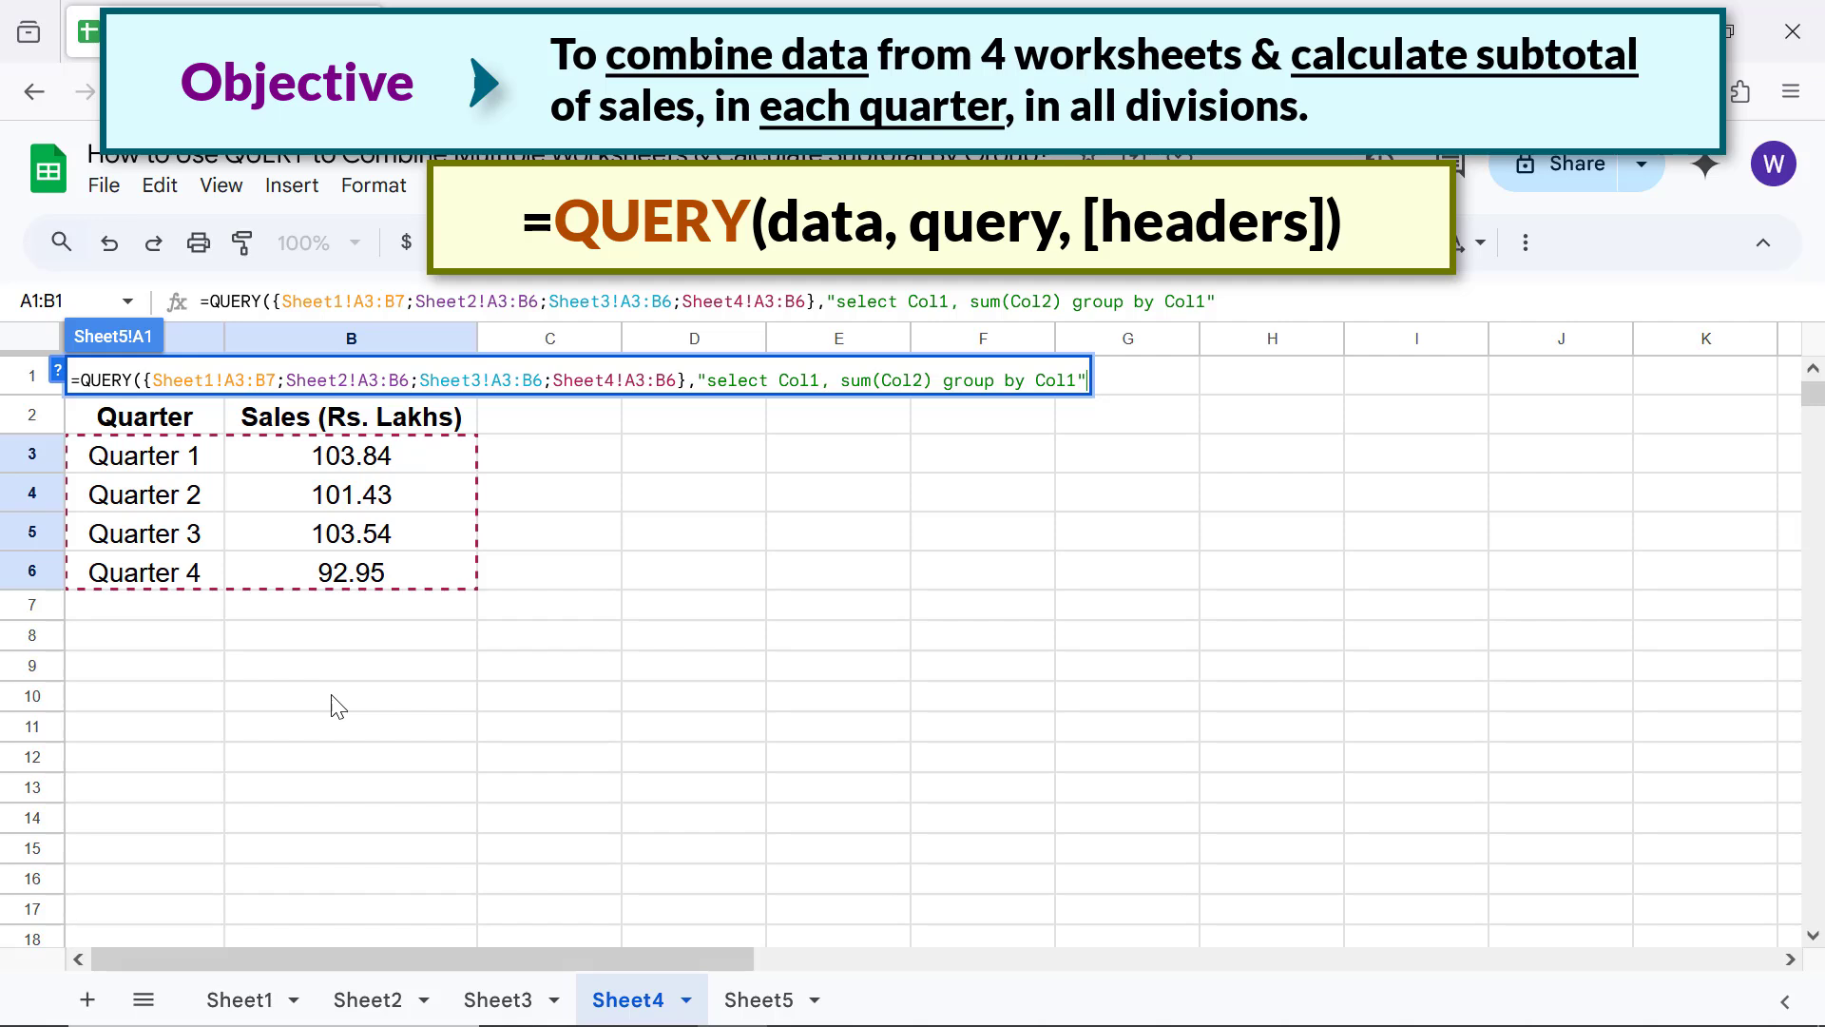
Set the headers argument to -1, close the parenthesis and commit the QUERY formula.
type(",")
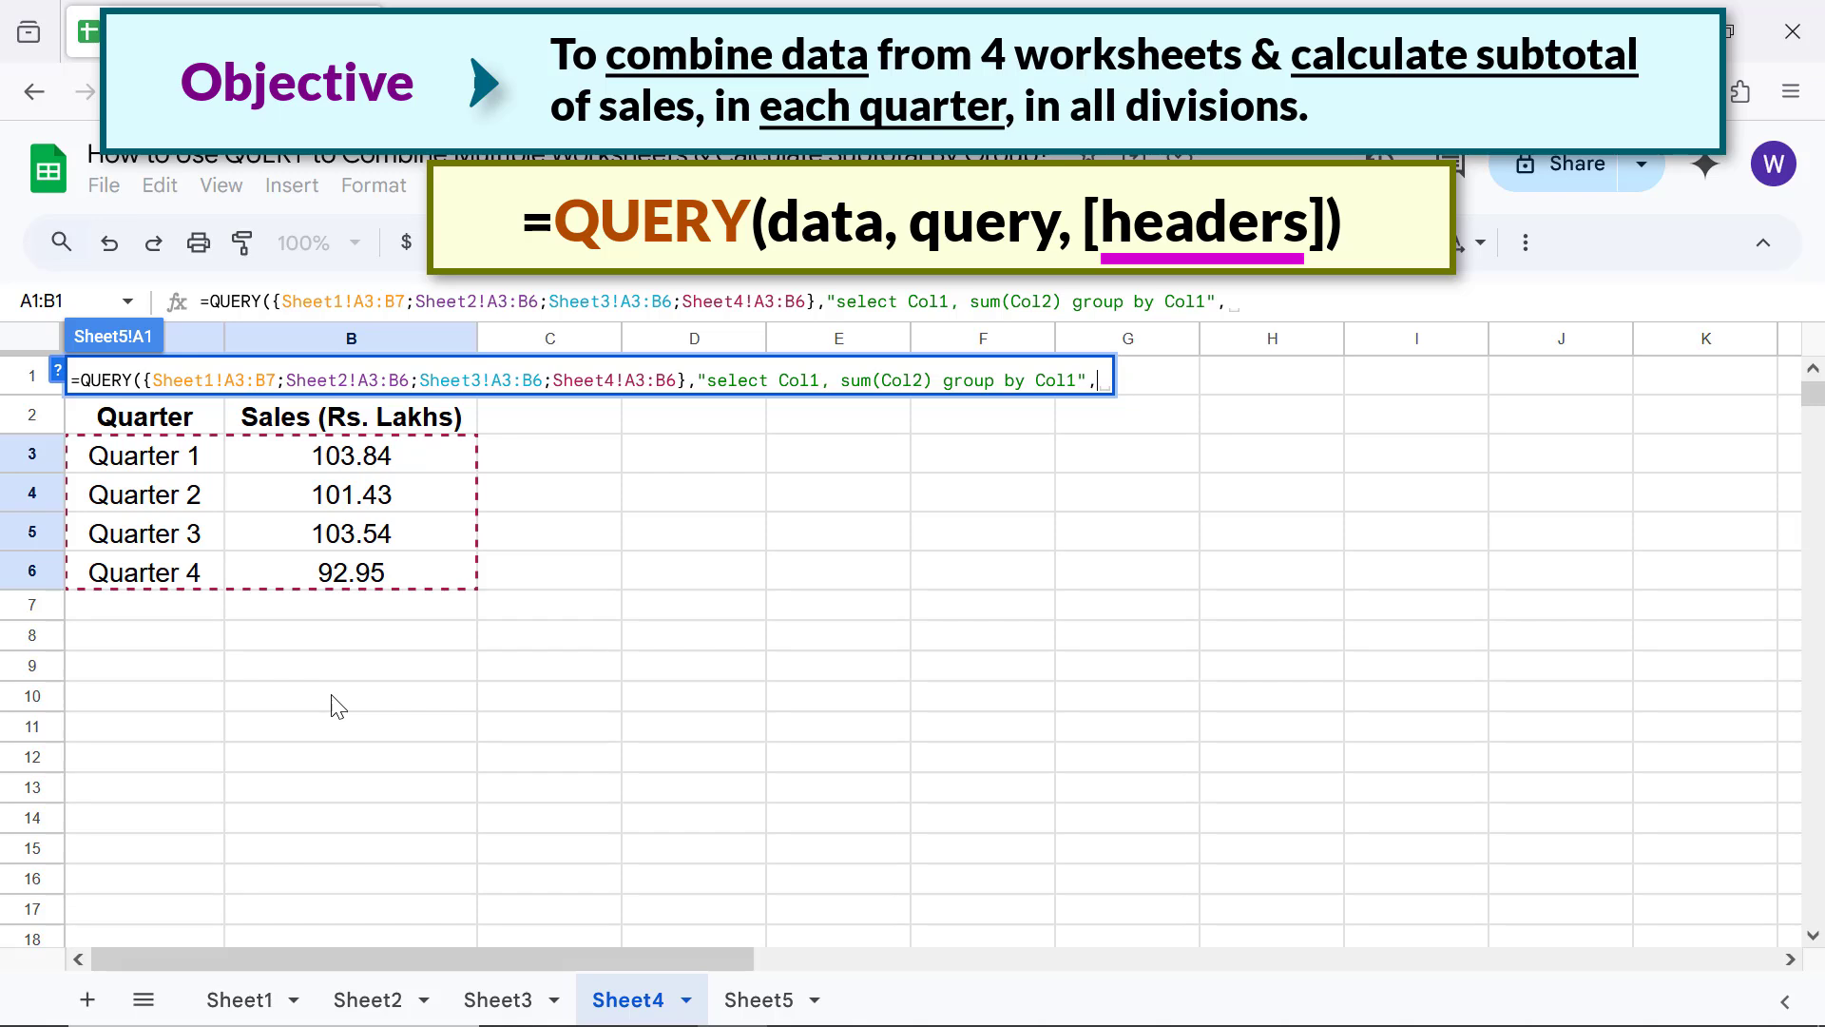
type("-1")
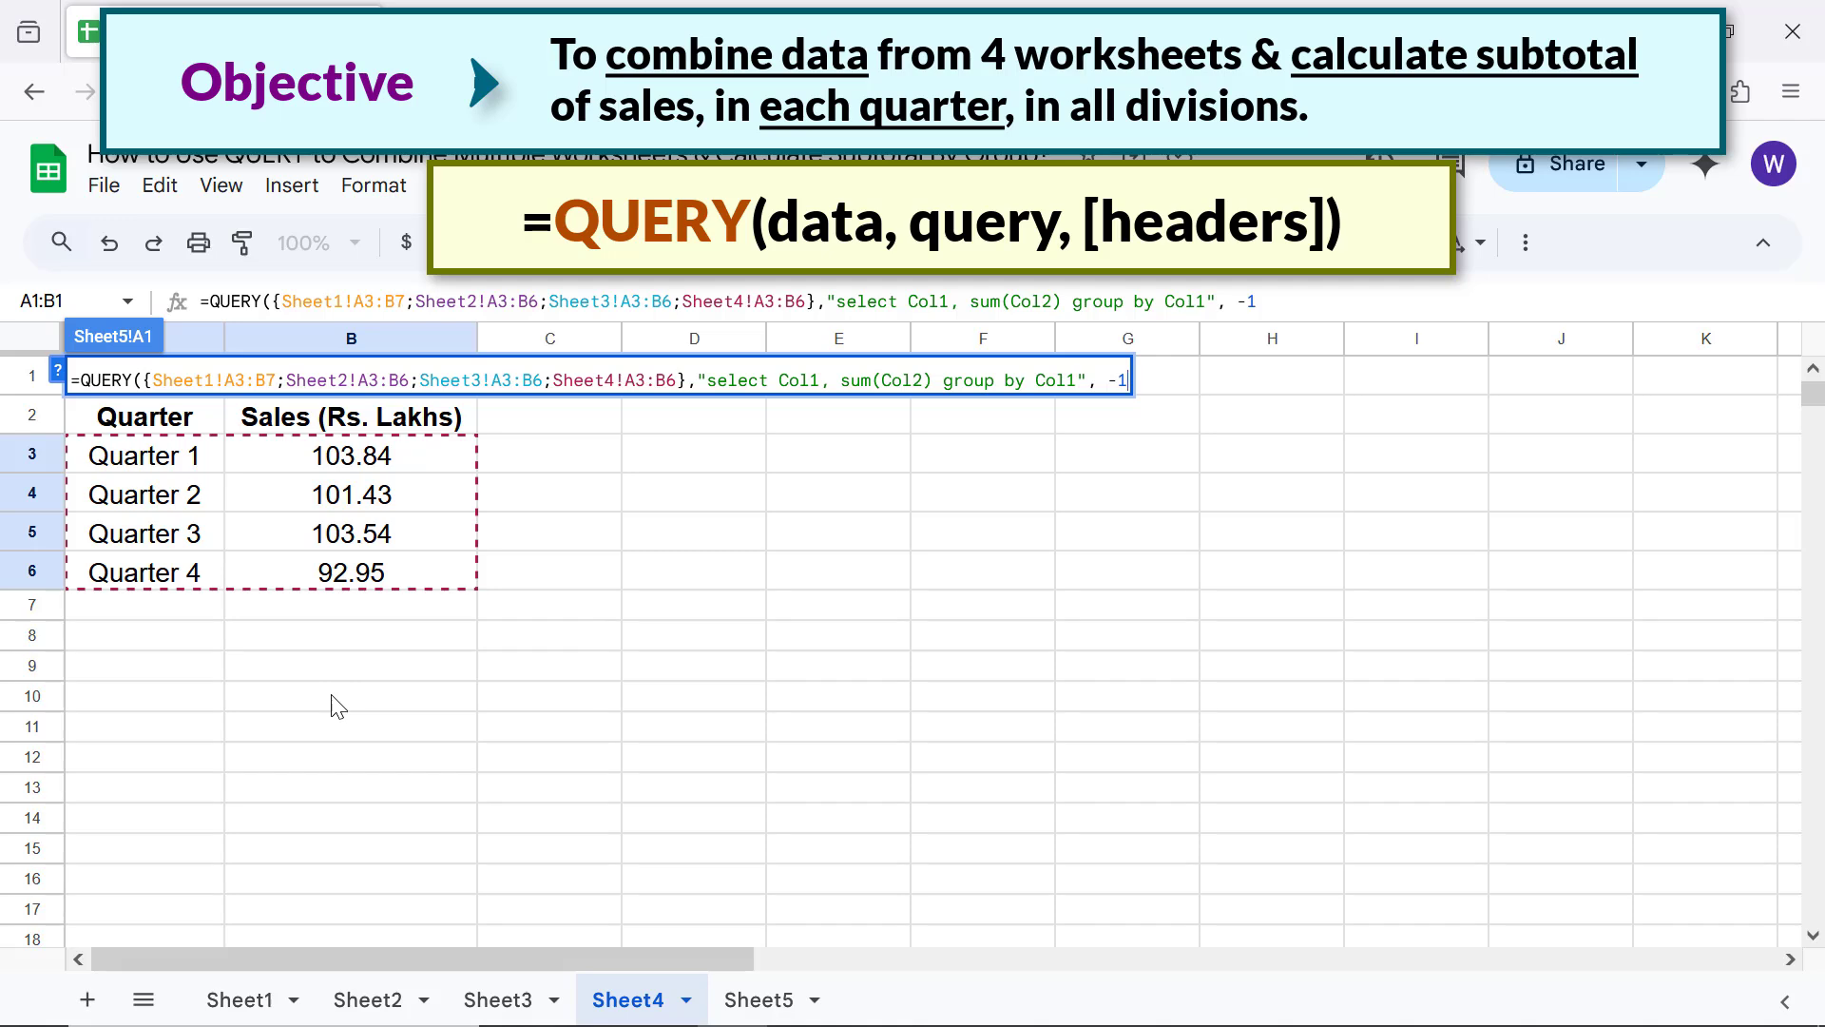
type(")")
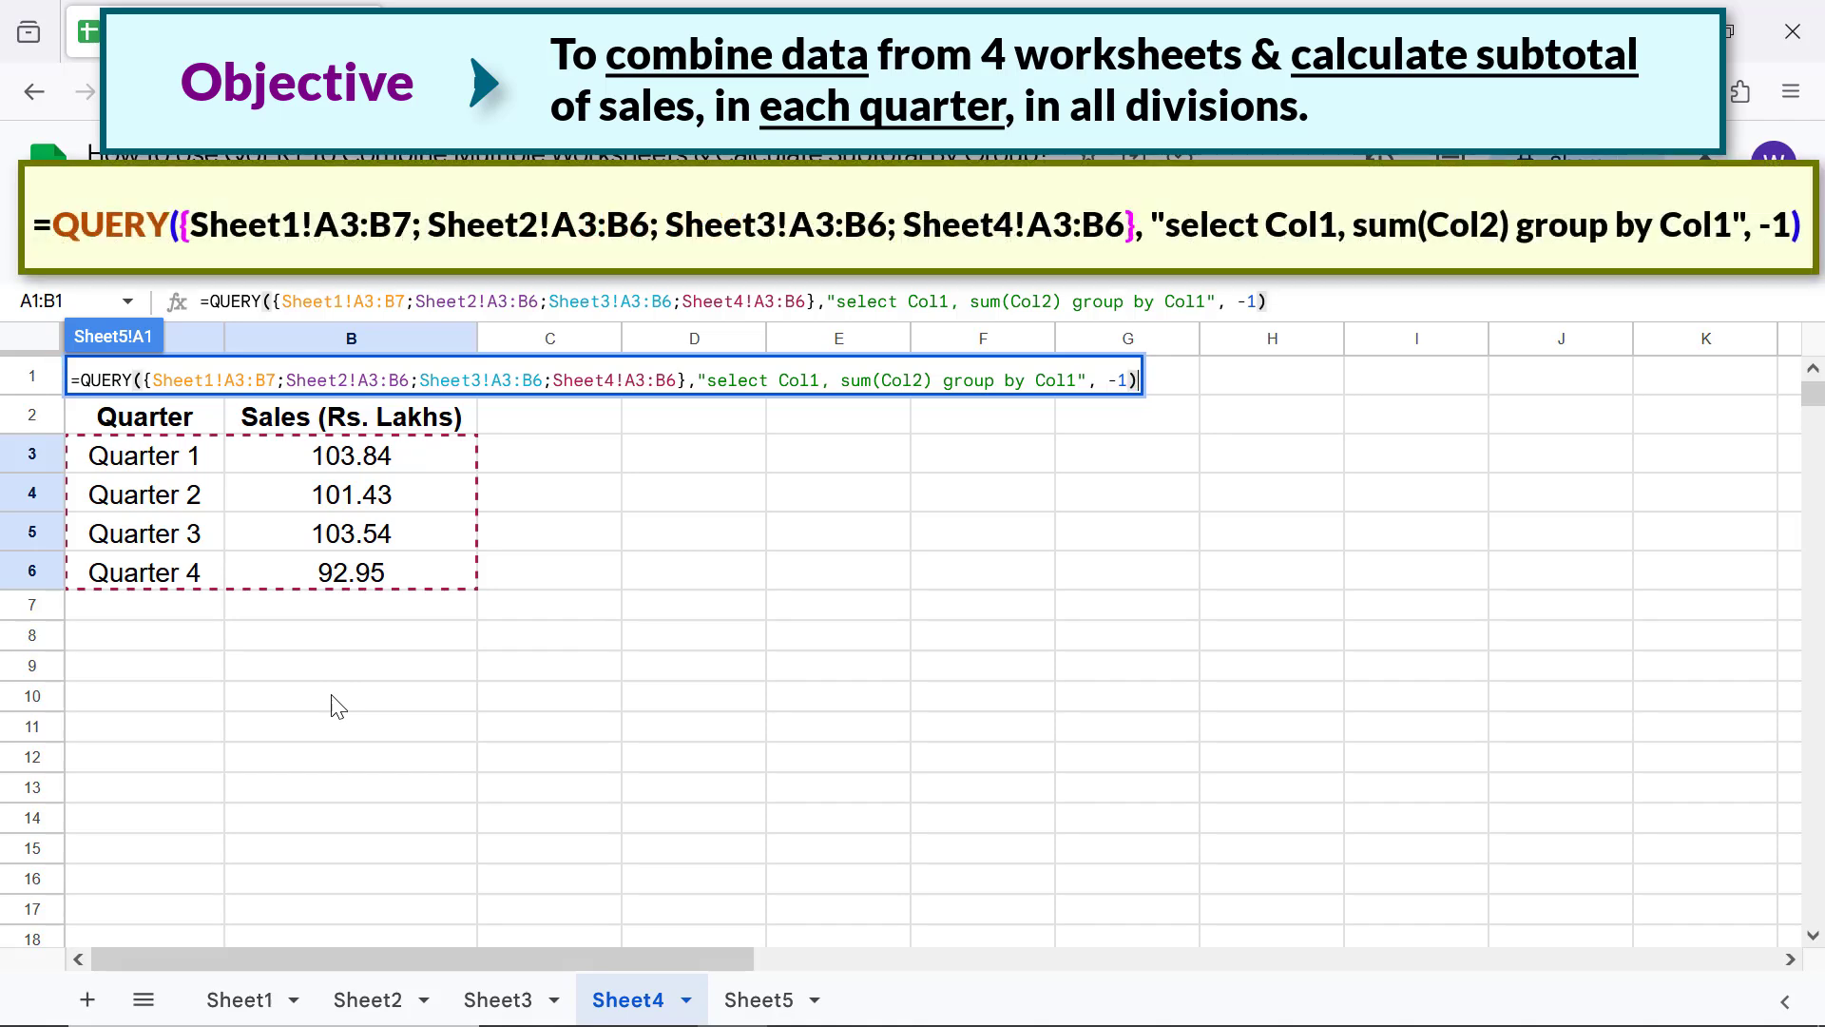
key("Return")
left_click(133, 585)
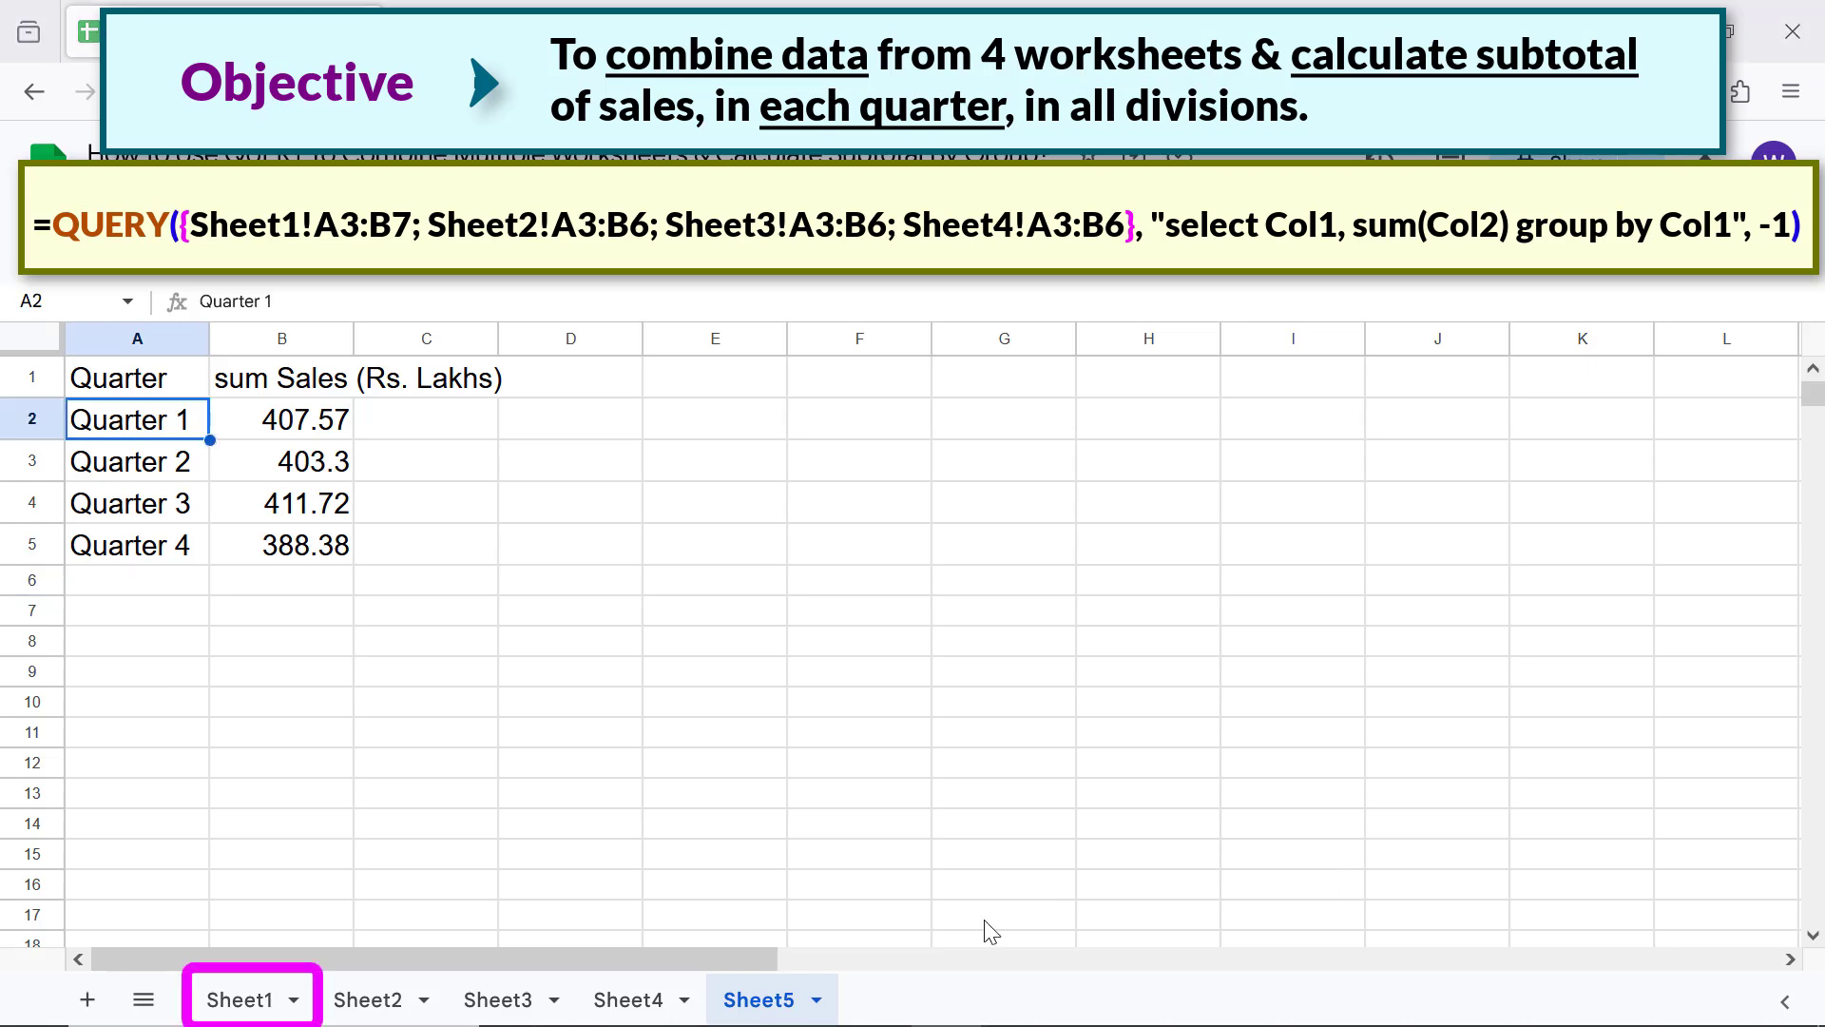
Change the North Division's Quarter 1 sales in cell B4 of Sheet1 to 105.38.
left_click(242, 996)
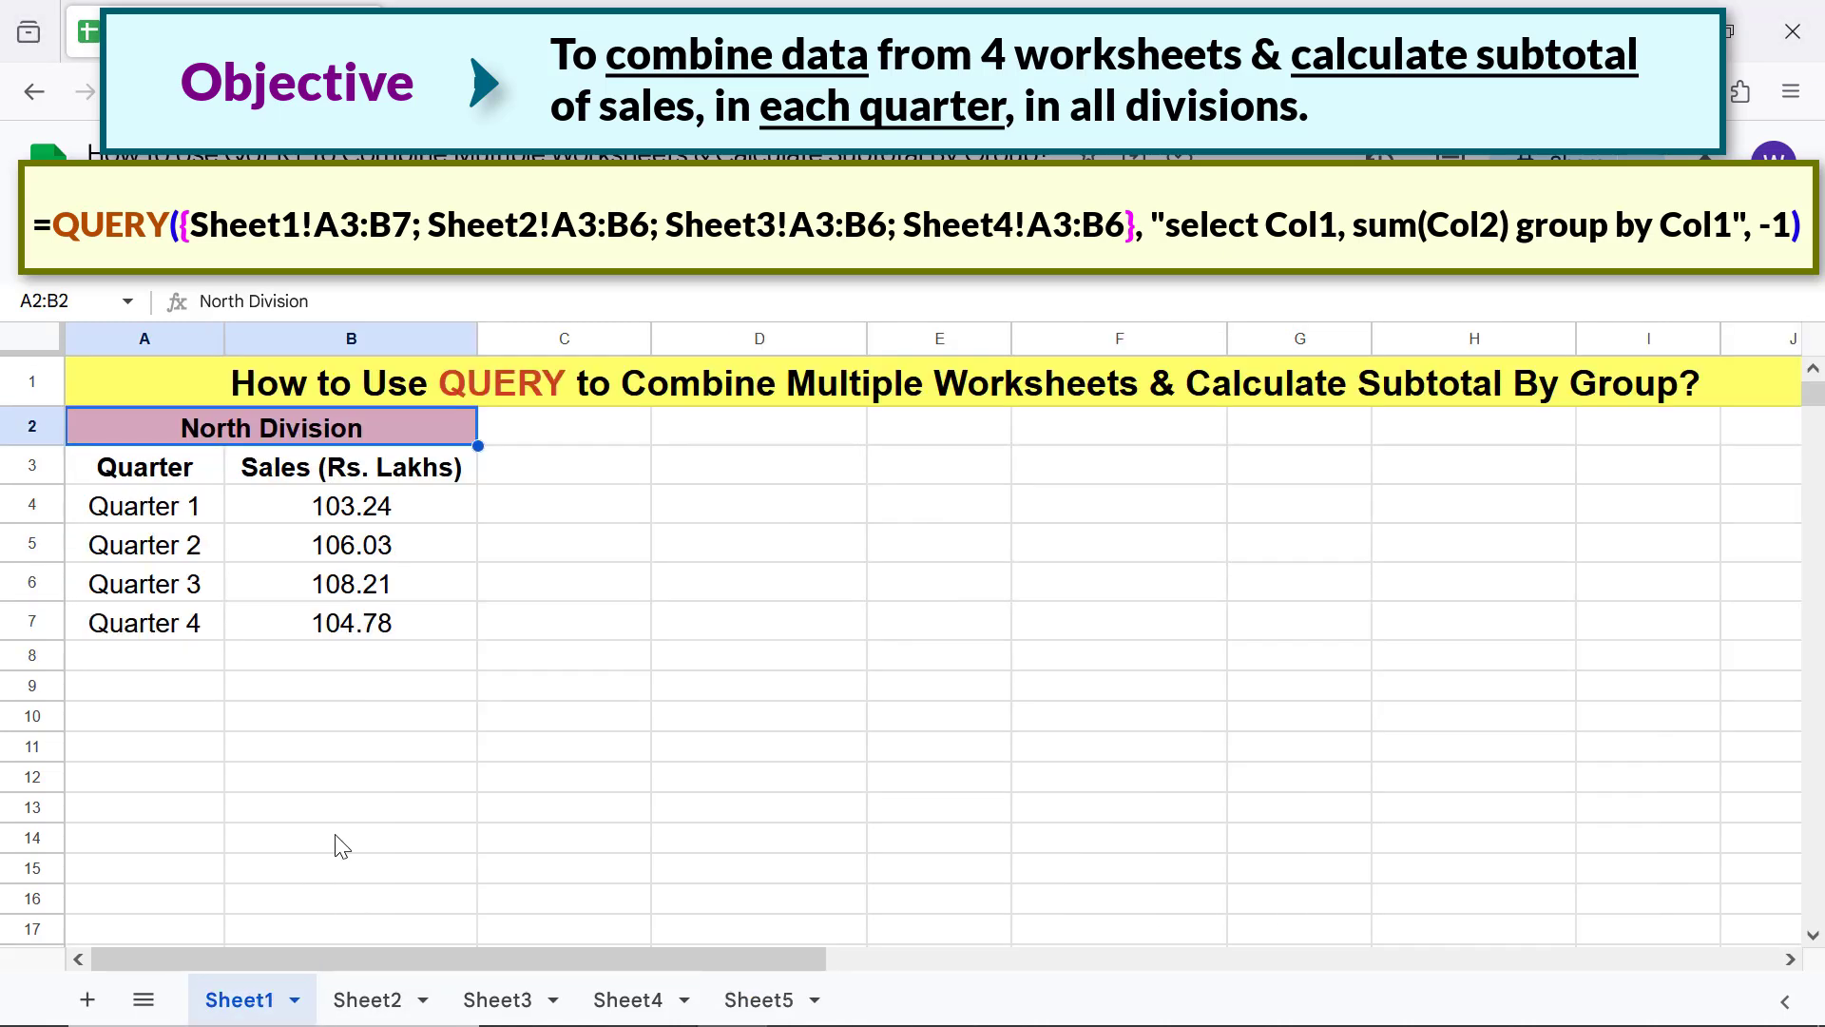
left_click(359, 516)
type("105.38")
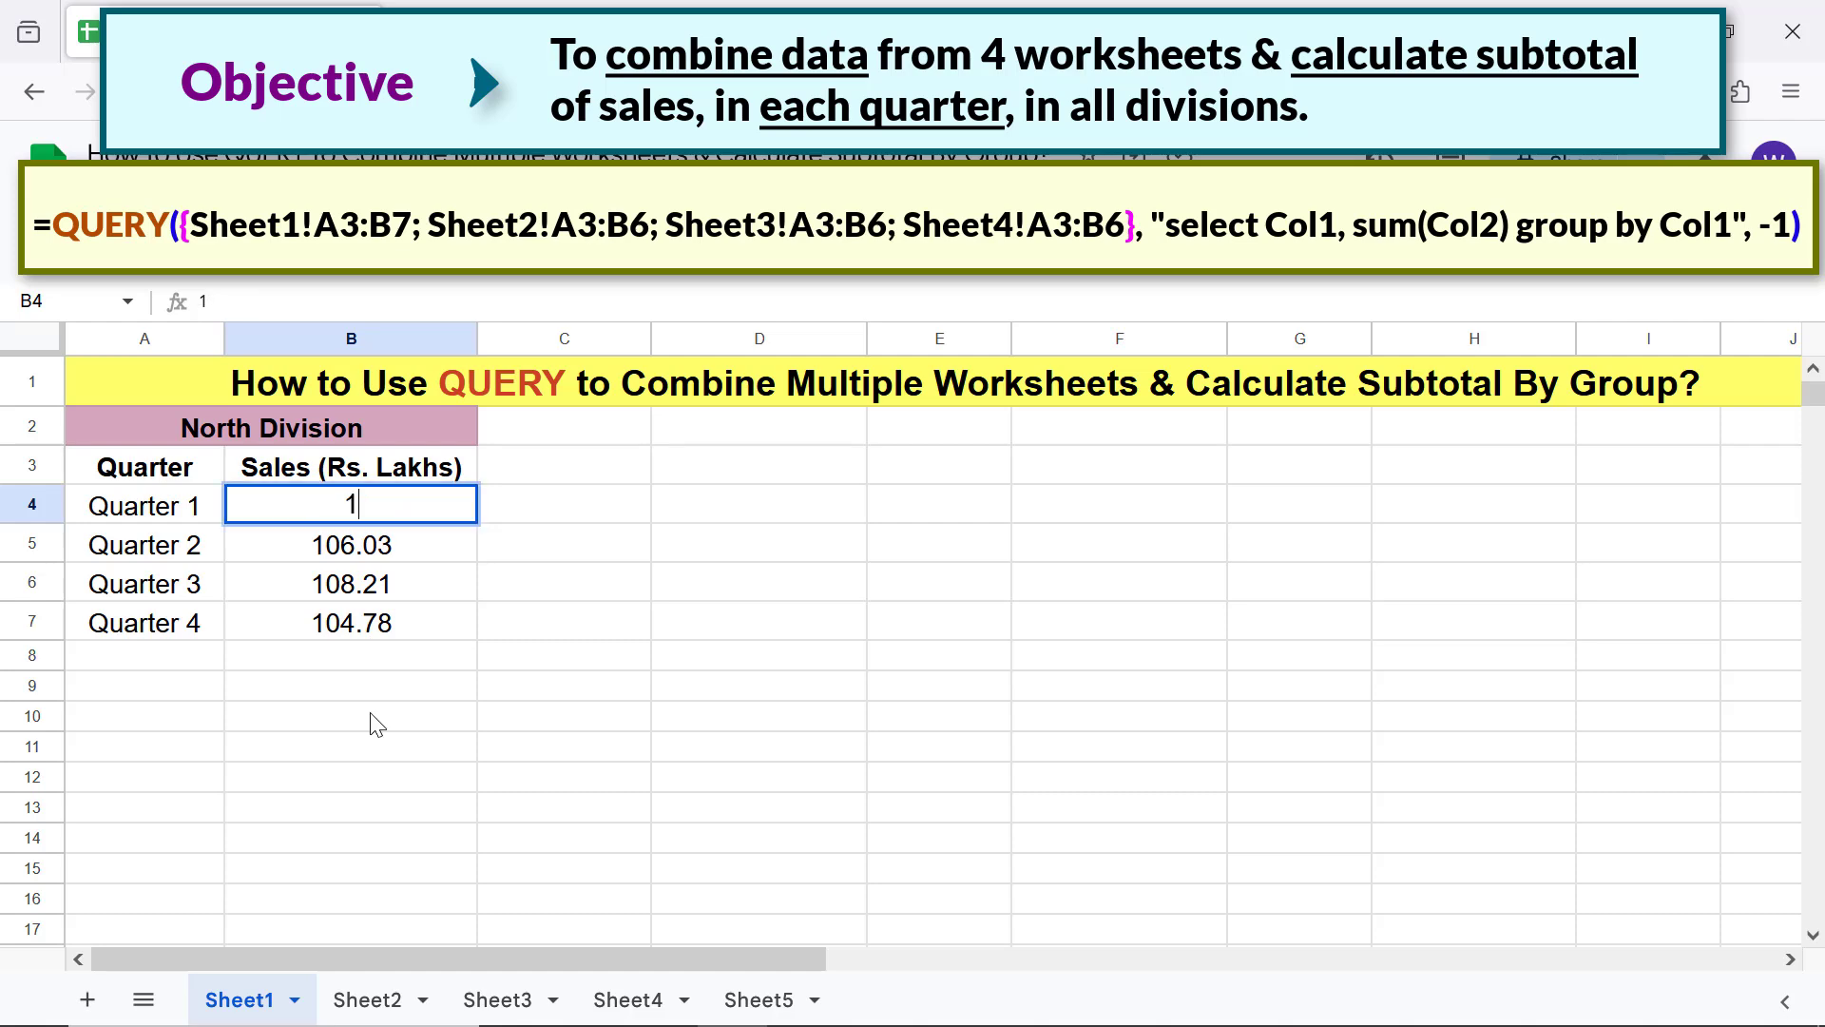
key("Return")
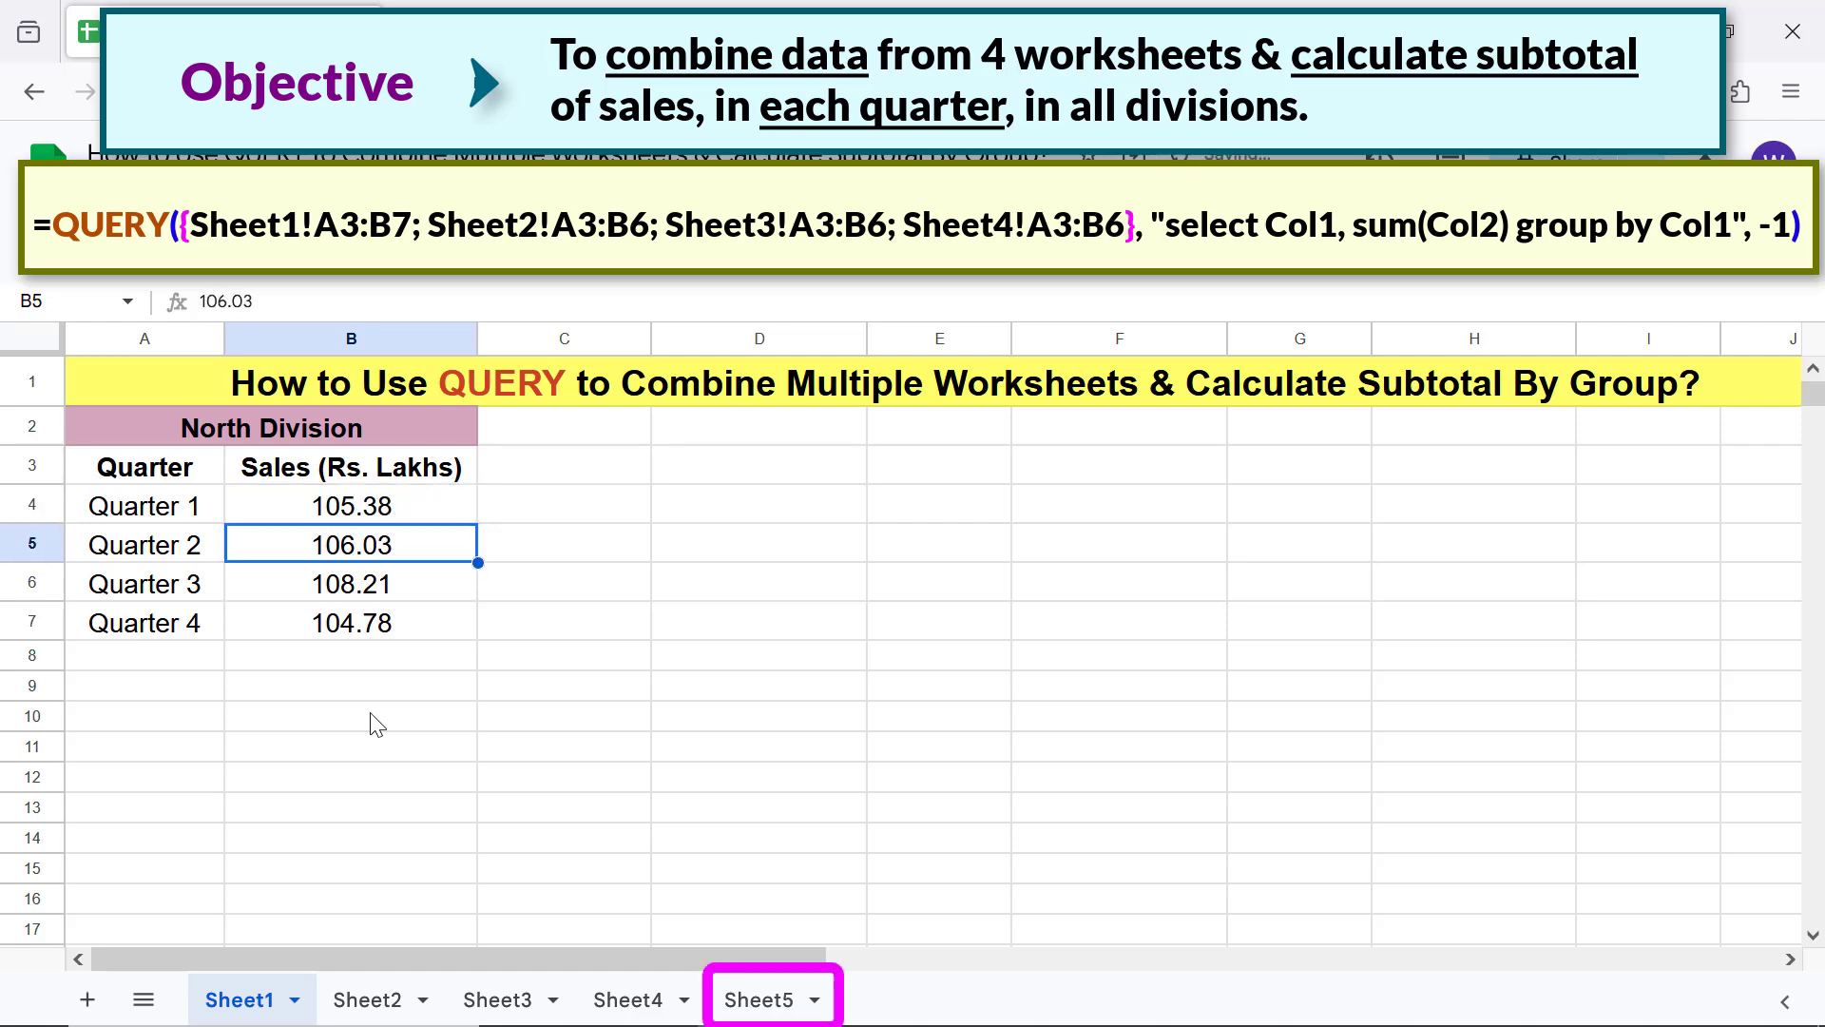